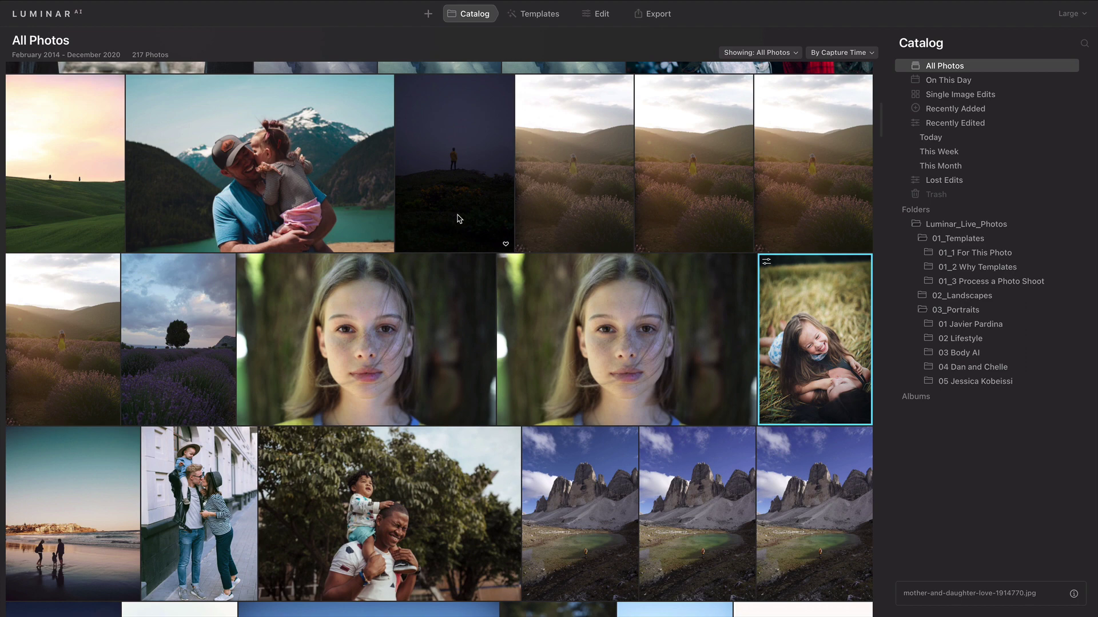
Step: Switch from Luminar AI's catalog to Safari showing the 'adobe dng creator' search results
{"action": "key", "text": "super+Tab"}
{"action": "key", "text": "super+Tab"}
{"action": "key", "text": "super+Tab"}
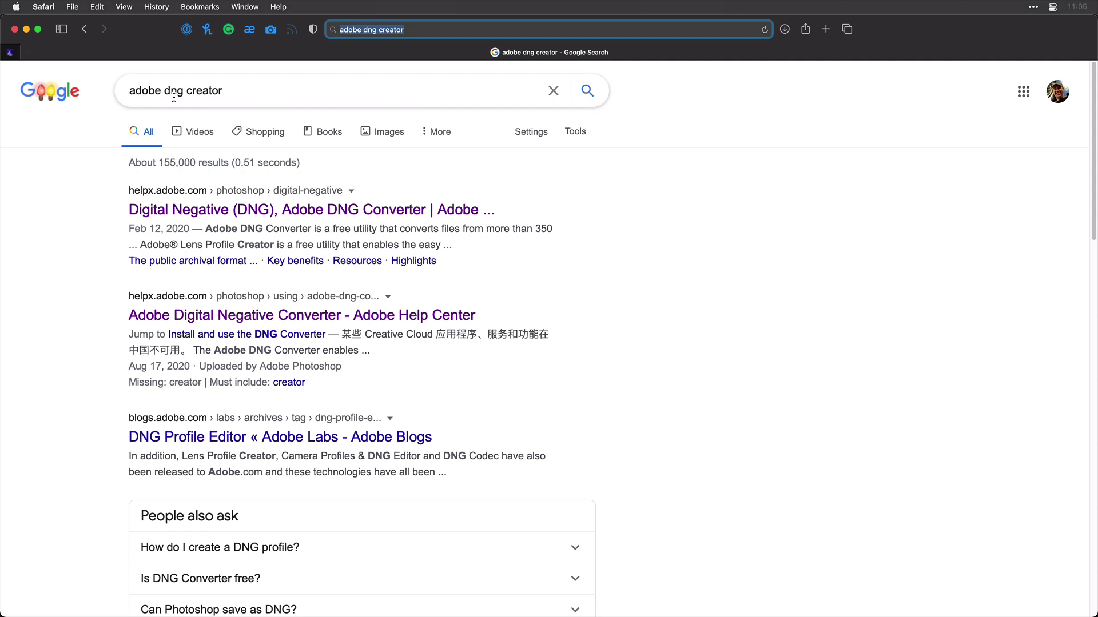
Step: Download DNGConverter_13_1.dmg (595.7 MB) for Mac OS from Adobe's DNG help page
{"action": "left_click", "coordinate": [255, 211]}
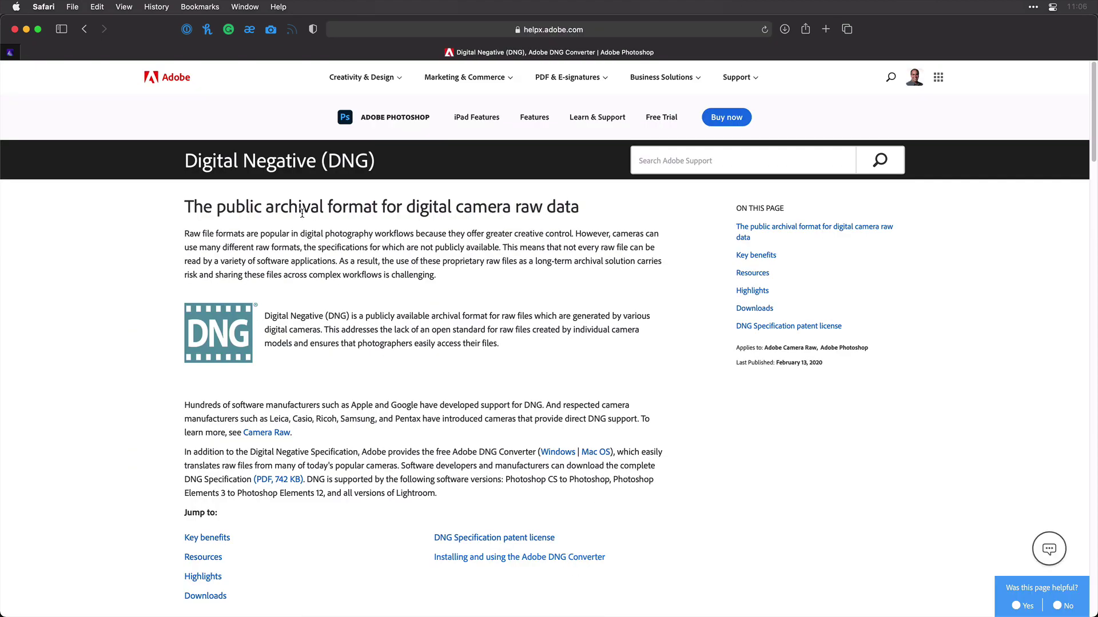
{"action": "left_click", "coordinate": [754, 309]}
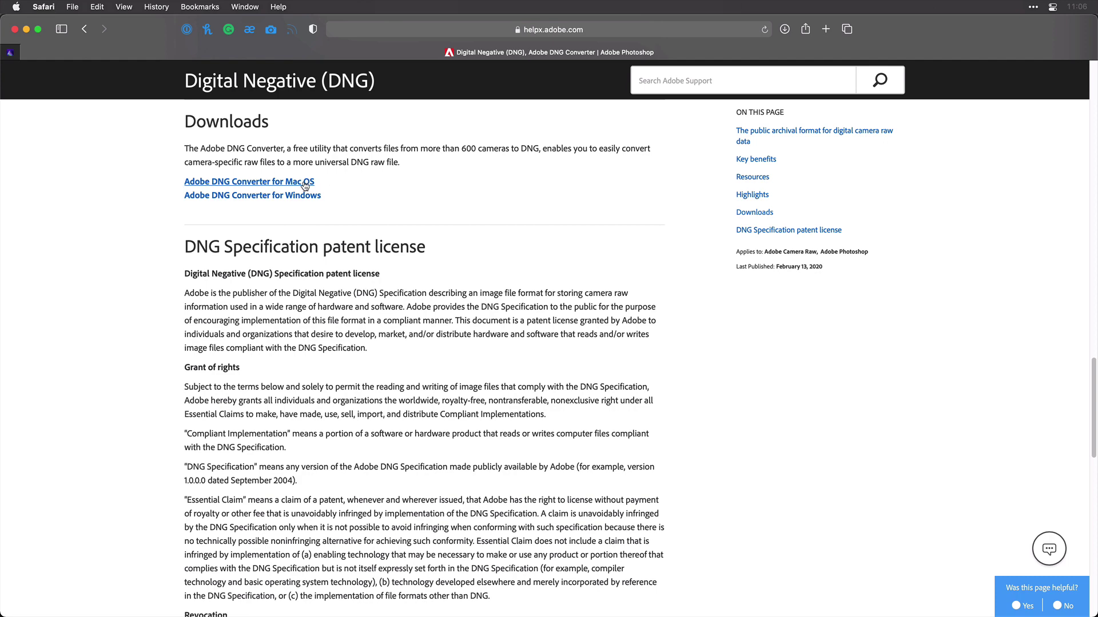
{"action": "left_click", "coordinate": [305, 182]}
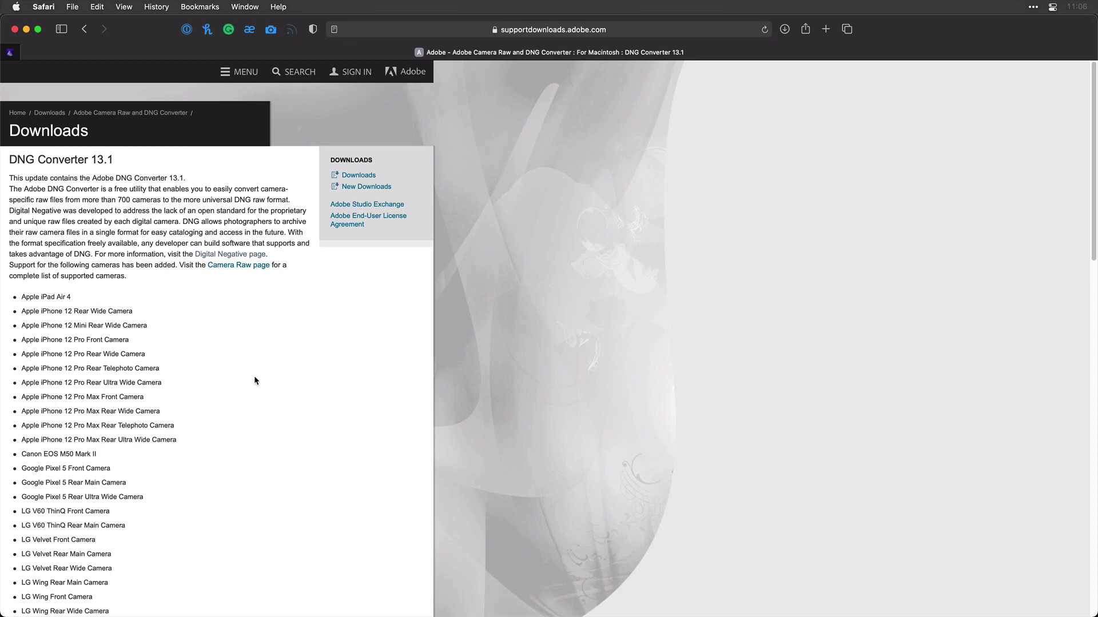
{"action": "scroll", "coordinate": [96, 391], "scroll_direction": "down", "scroll_amount": 1}
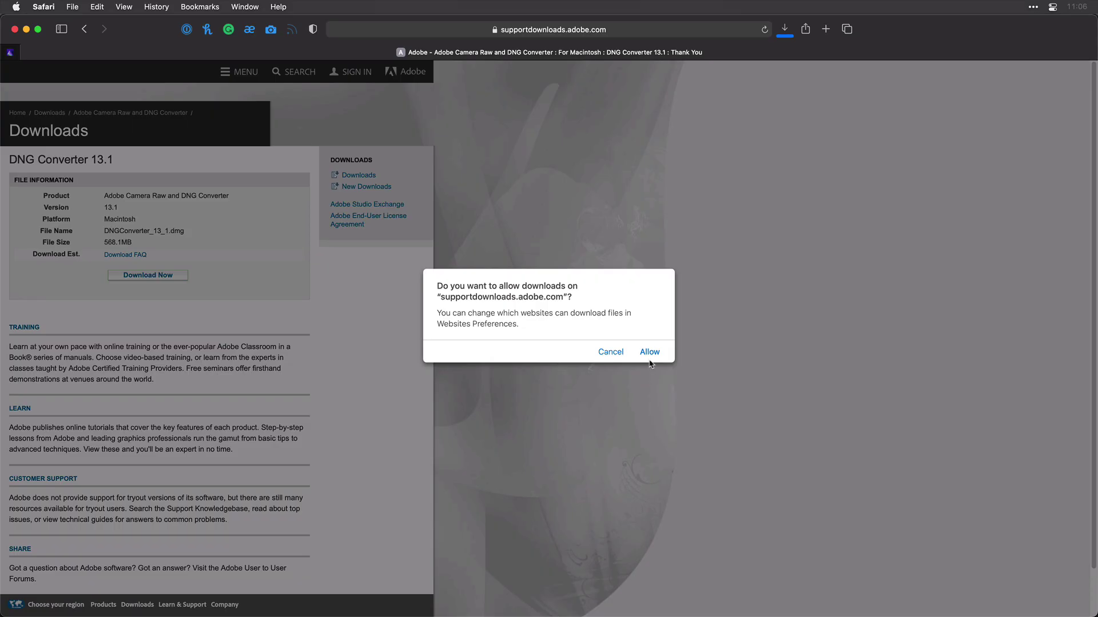
{"action": "left_click", "coordinate": [646, 351]}
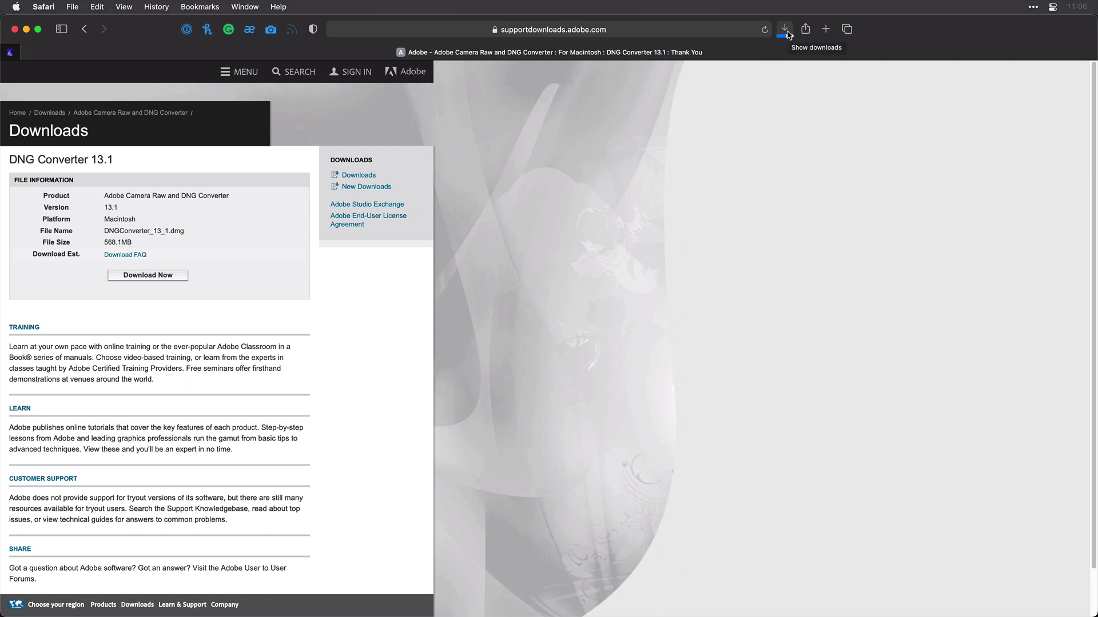
{"action": "left_click", "coordinate": [786, 32]}
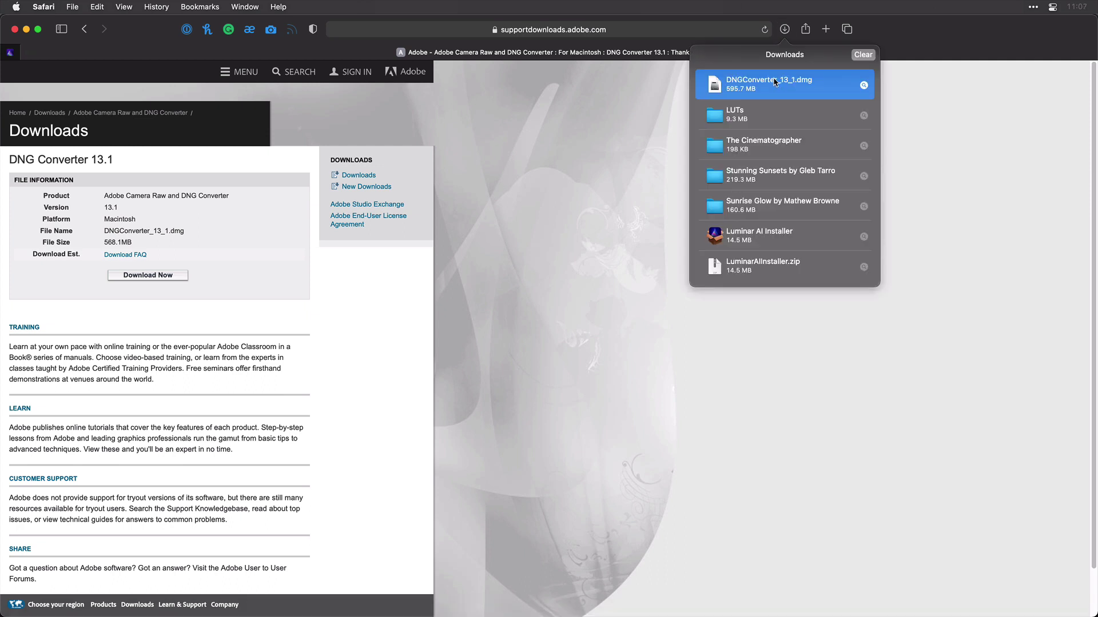
Step: Install Adobe DNG Converter 13.1 from the dmg onto Macintosh HD using the admin password, then quit
{"action": "double_click", "coordinate": [775, 82]}
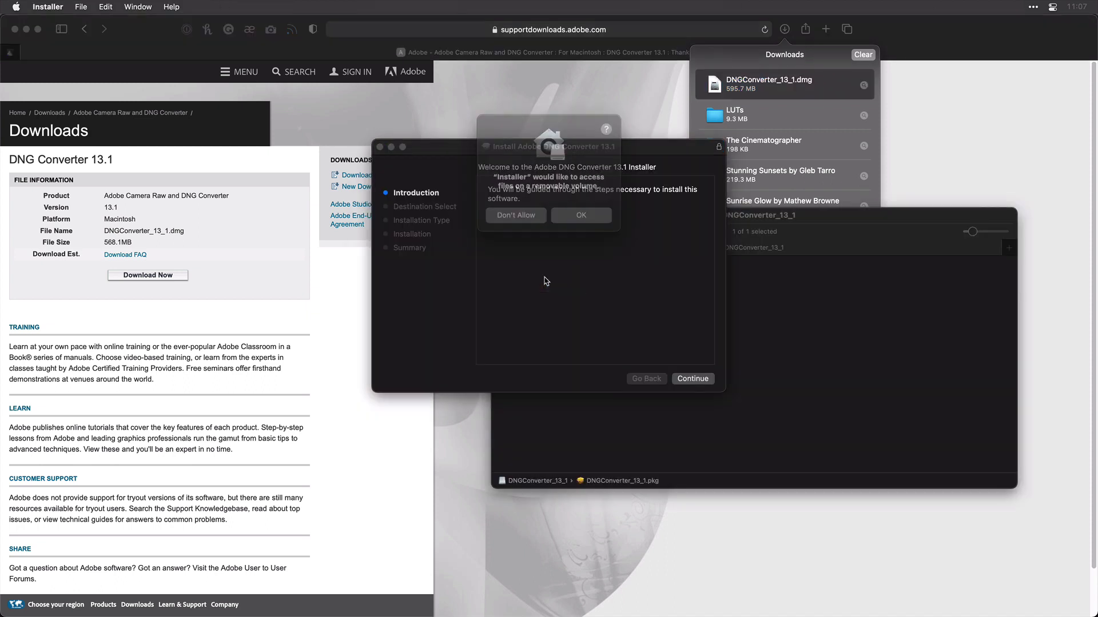
{"action": "left_click", "coordinate": [582, 217]}
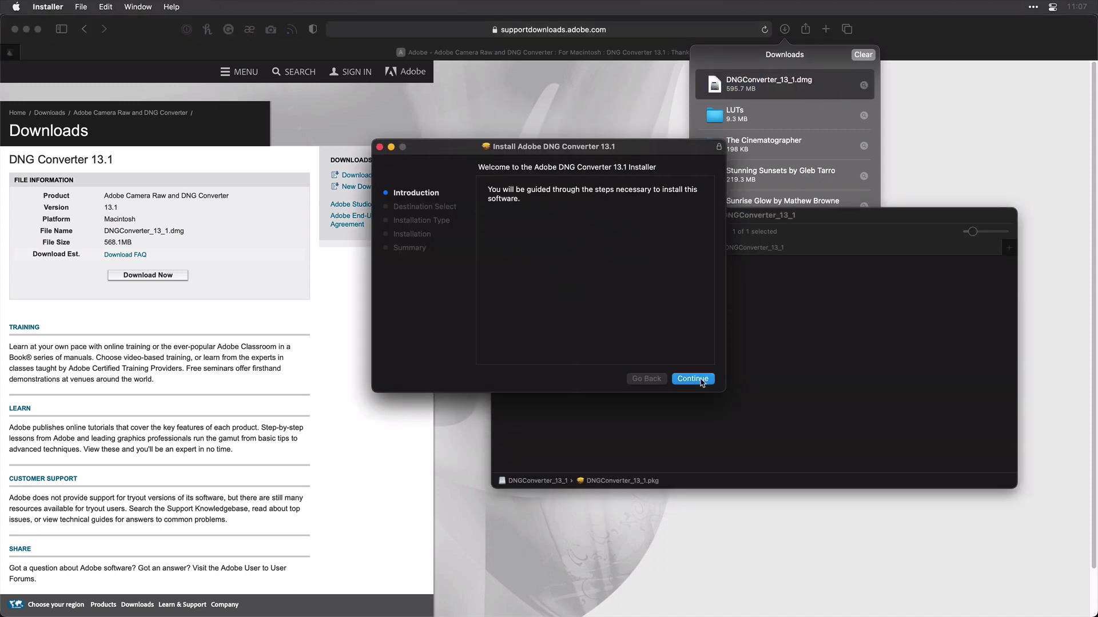
{"action": "left_click", "coordinate": [700, 382]}
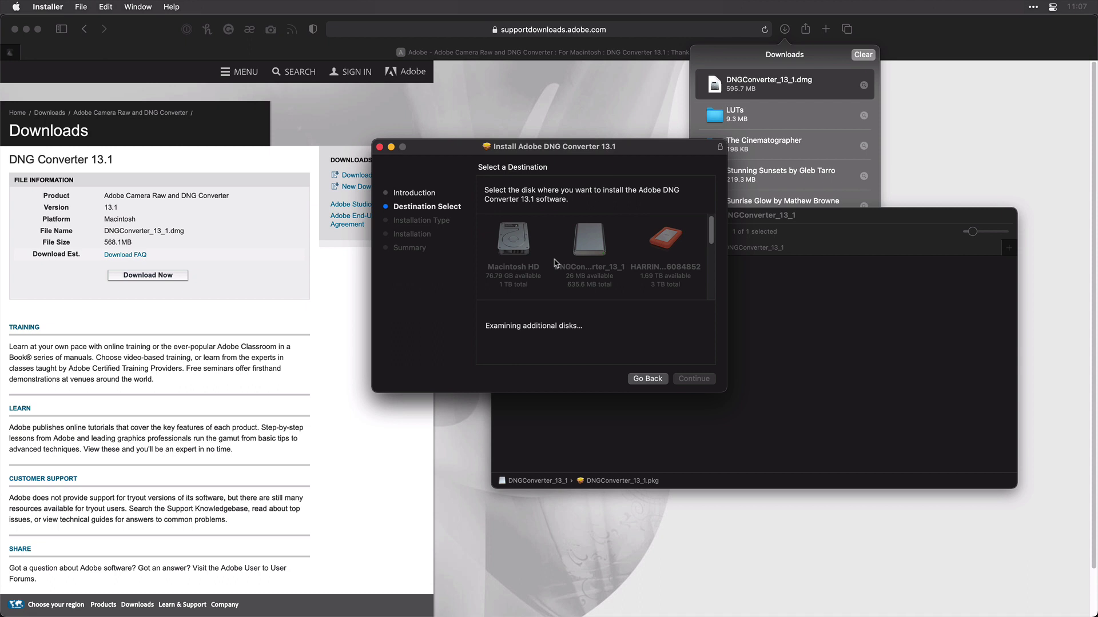
{"action": "left_click", "coordinate": [522, 247]}
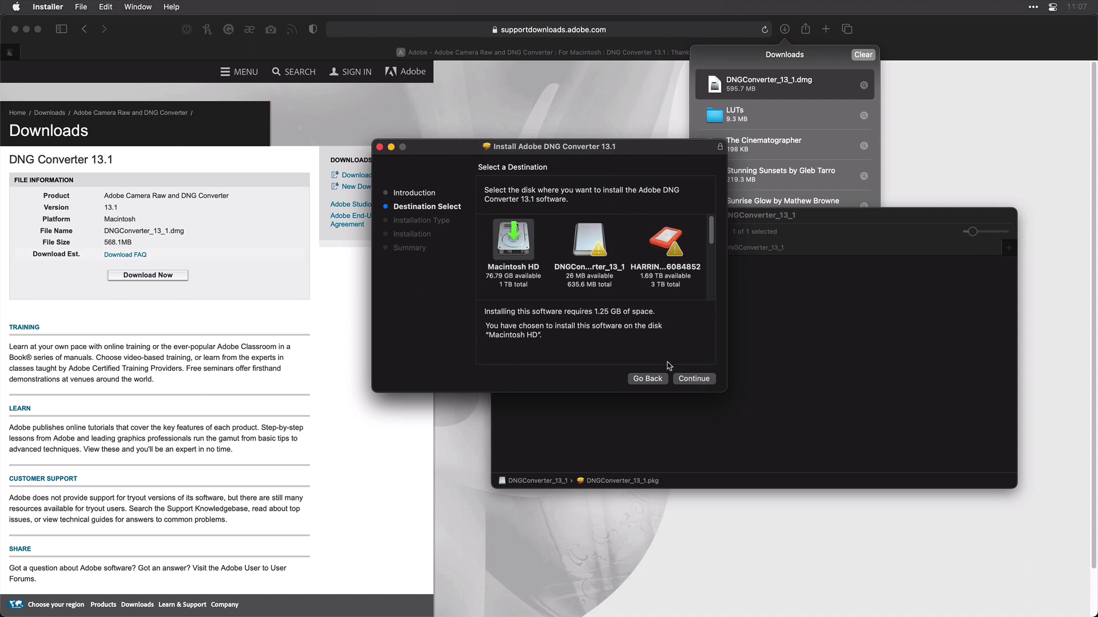
{"action": "left_click", "coordinate": [688, 381]}
{"action": "left_click", "coordinate": [687, 380]}
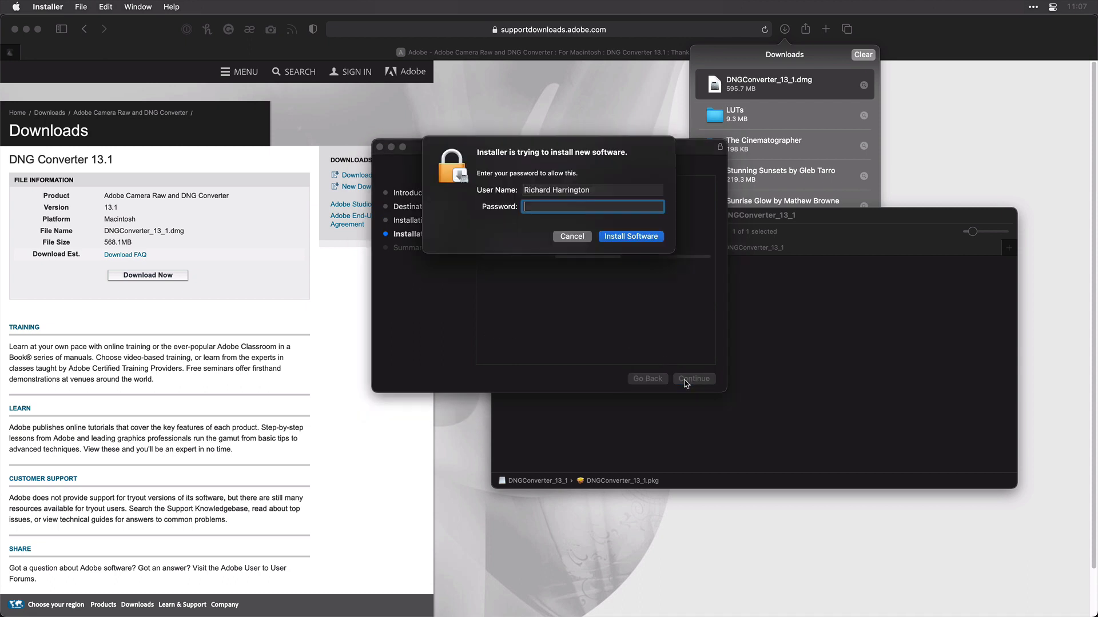
{"action": "type", "text": "p*********"}
{"action": "key", "text": "Return"}
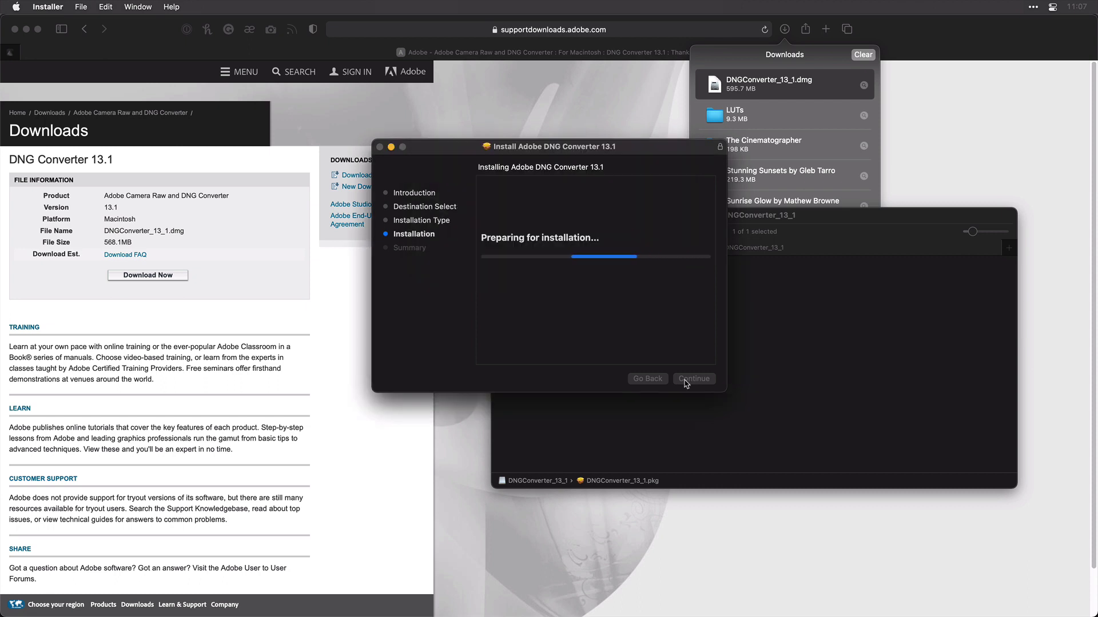
{"action": "key", "text": "cmd+q"}
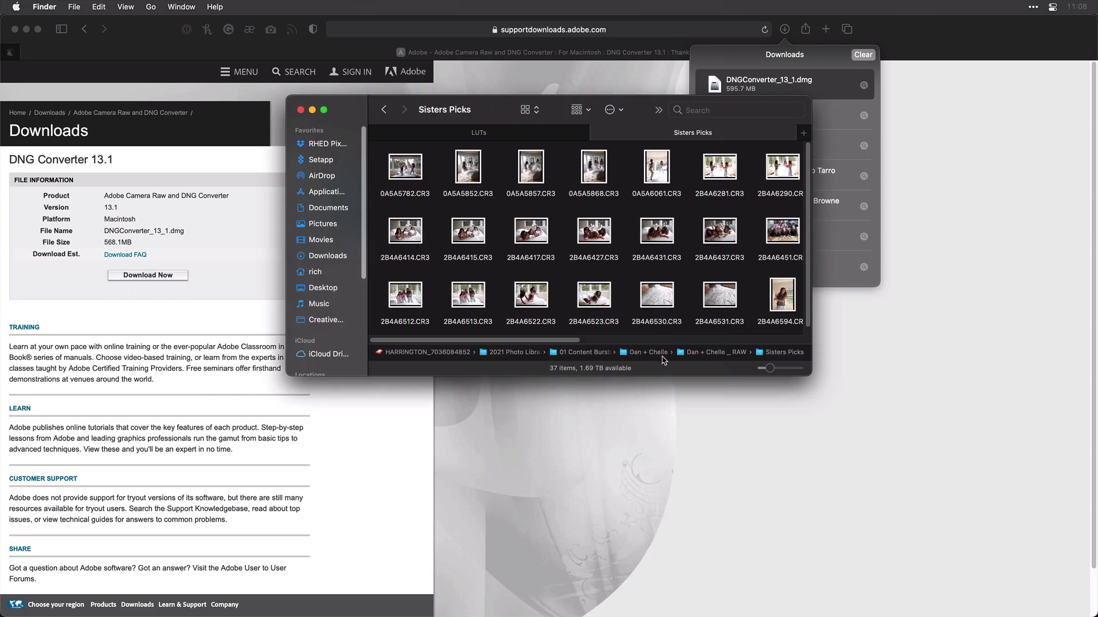
Step: Launch Adobe DNG Converter from the Applications folder in a new Finder tab
{"action": "key", "text": "super+t"}
{"action": "key", "text": "super+shift+a"}
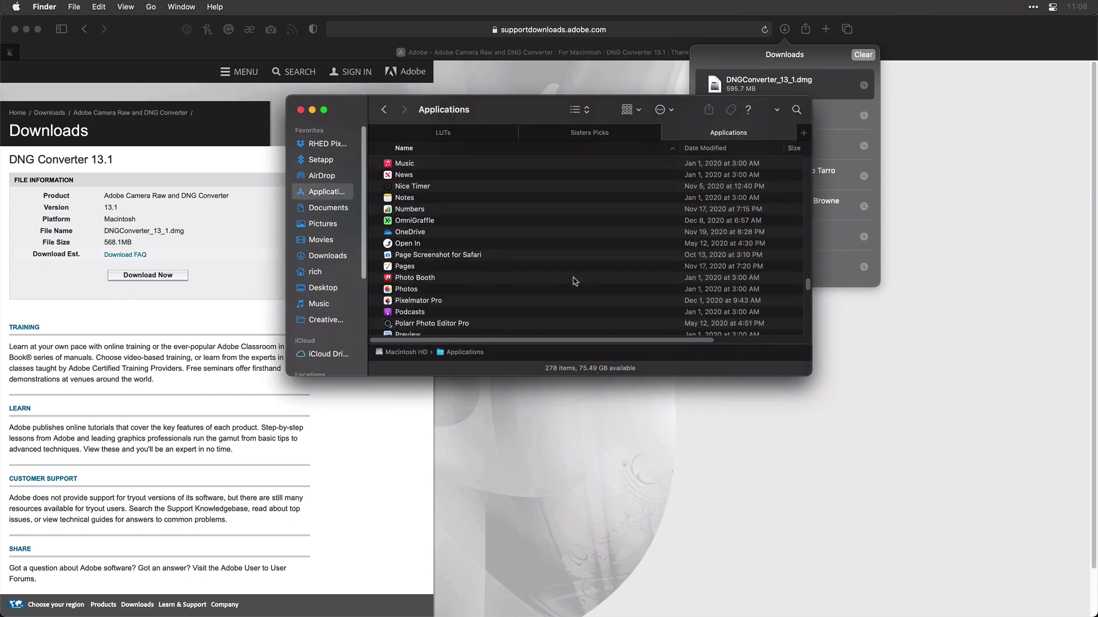
{"action": "key", "text": "a"}
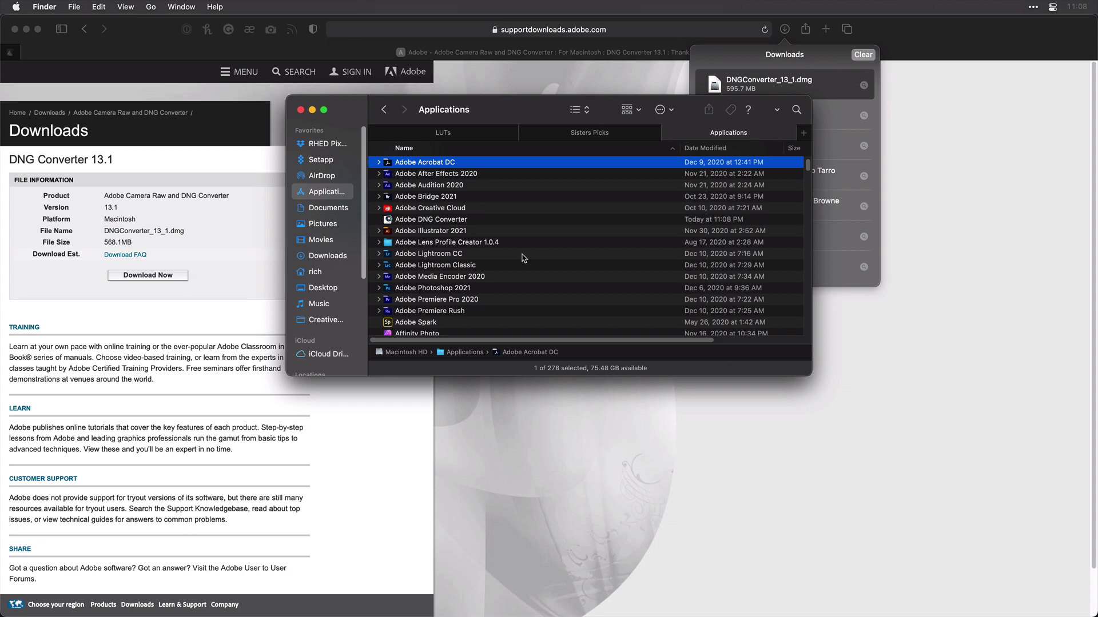
{"action": "left_click", "coordinate": [459, 223]}
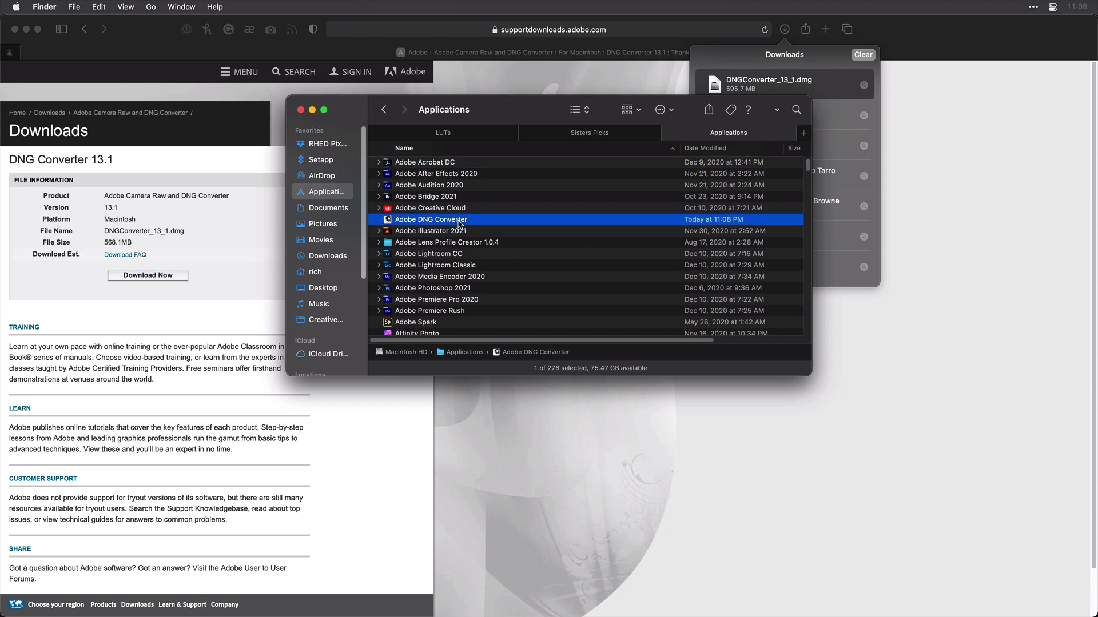
{"action": "double_click", "coordinate": [459, 223]}
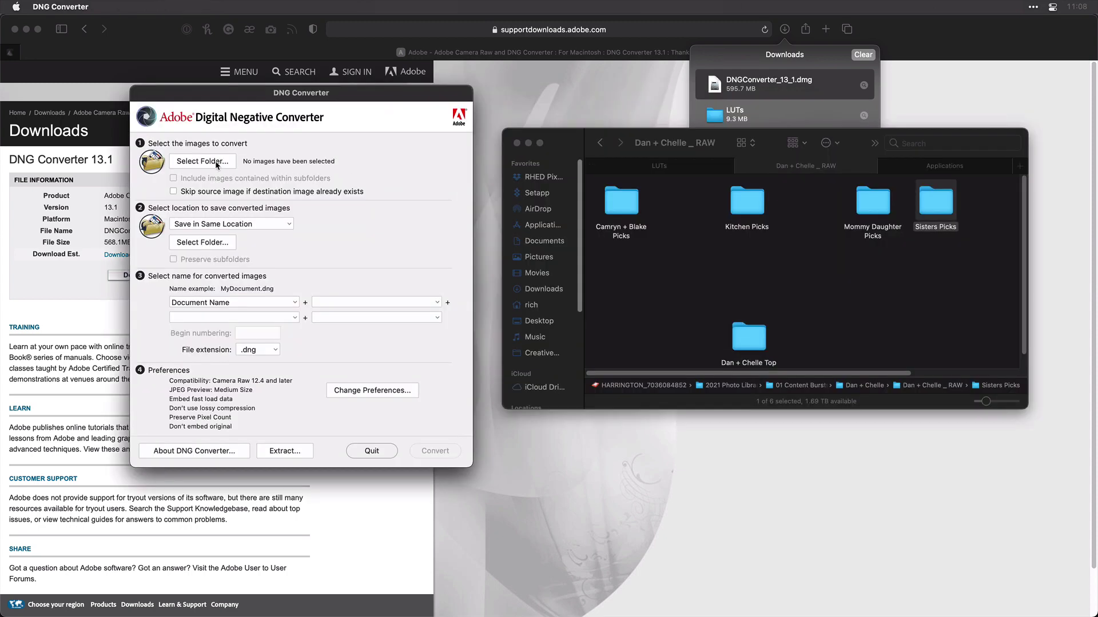
Step: Choose Dan + Chelle _ RAW on the external photo drive as the source folder
{"action": "left_click", "coordinate": [217, 164]}
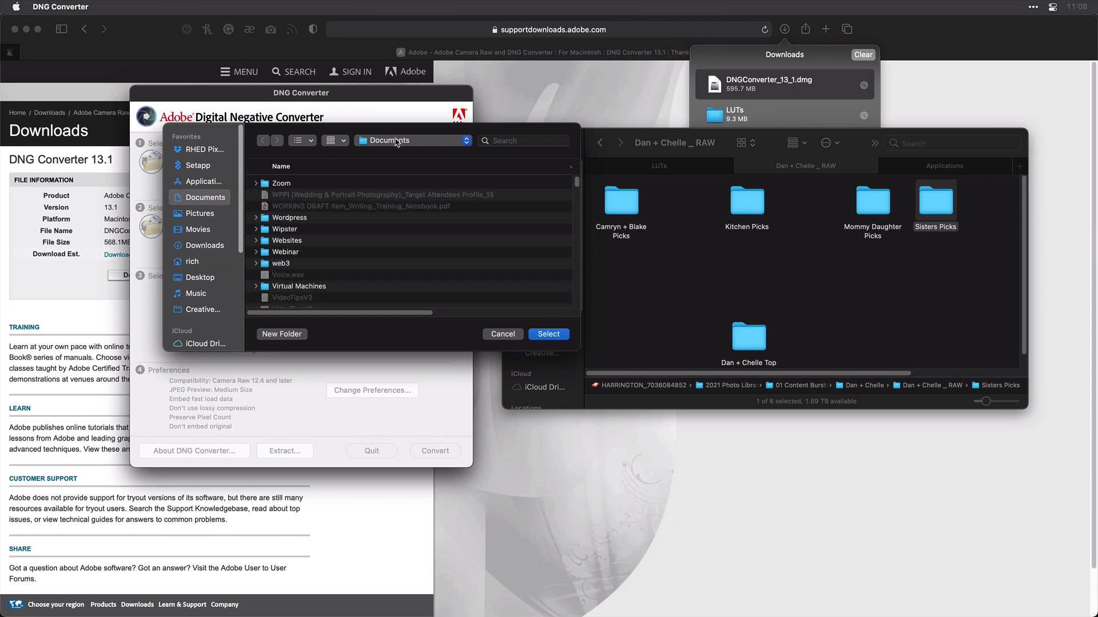
{"action": "left_click", "coordinate": [418, 144]}
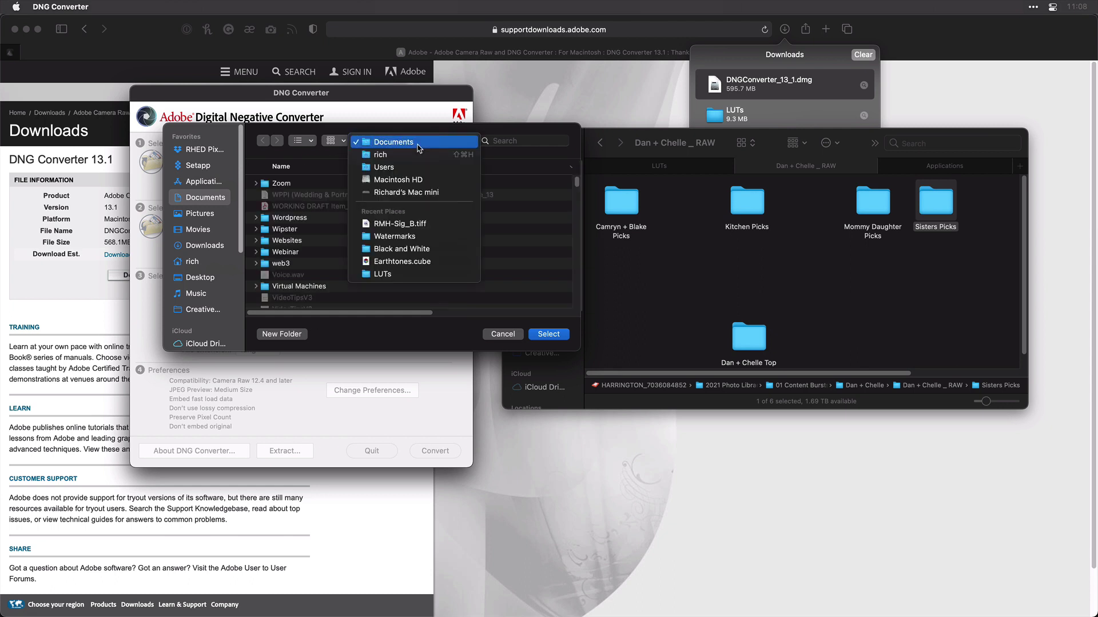
{"action": "left_click", "coordinate": [416, 193]}
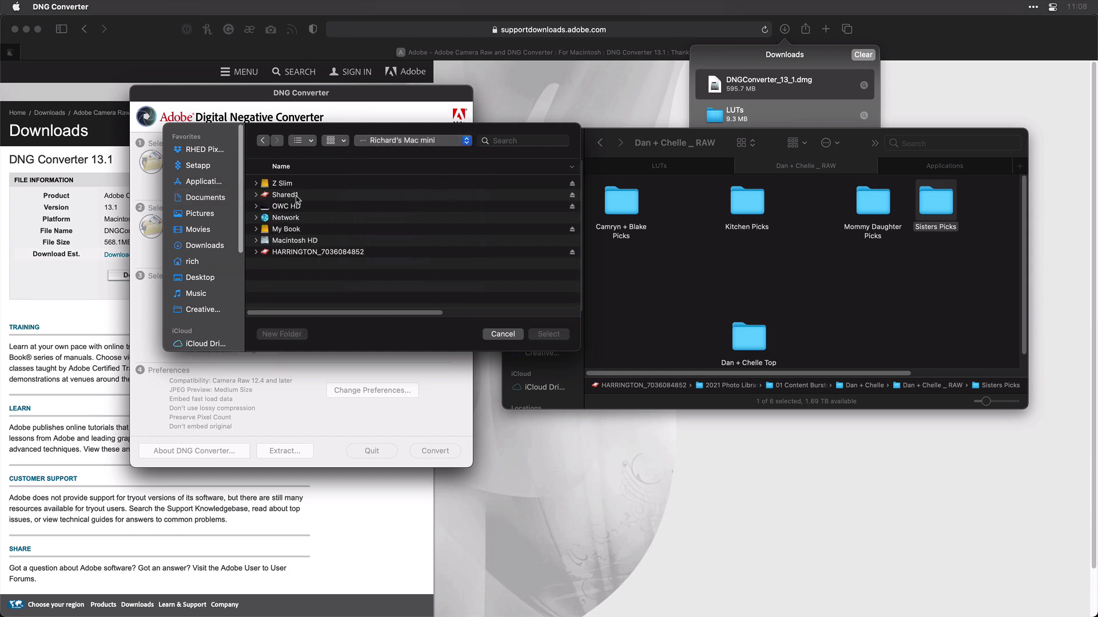
{"action": "double_click", "coordinate": [288, 252]}
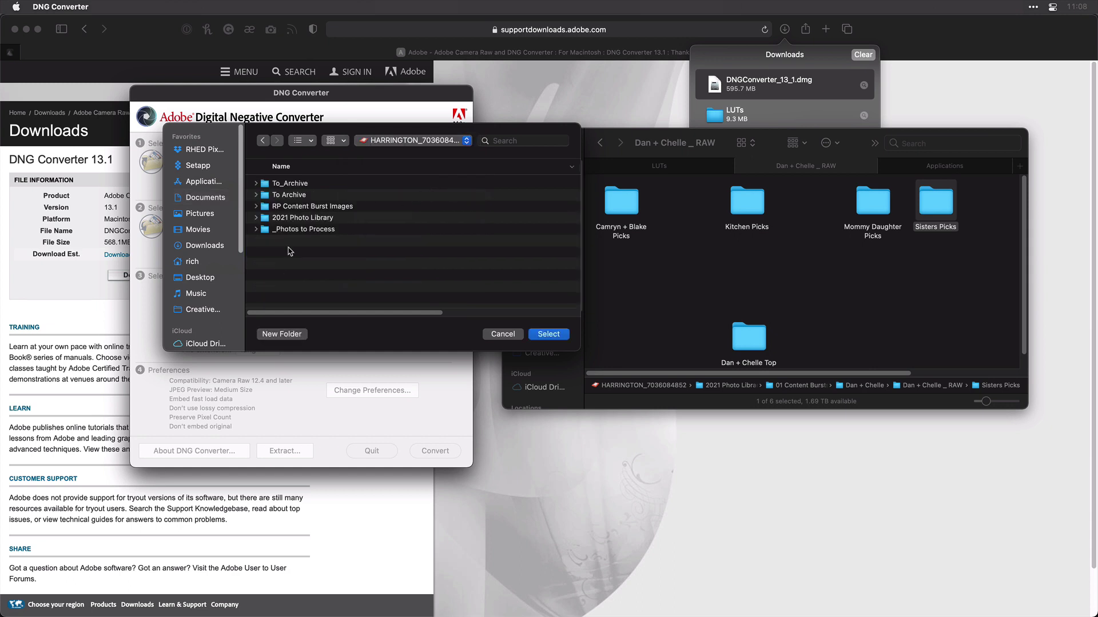
{"action": "double_click", "coordinate": [295, 218]}
{"action": "double_click", "coordinate": [297, 217]}
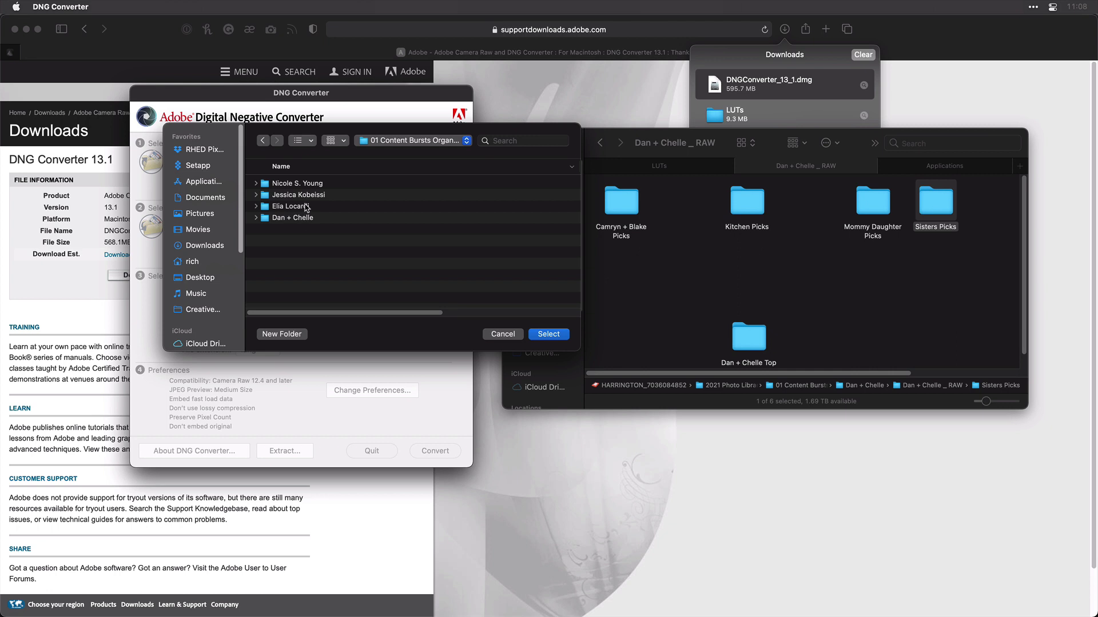
{"action": "double_click", "coordinate": [297, 219]}
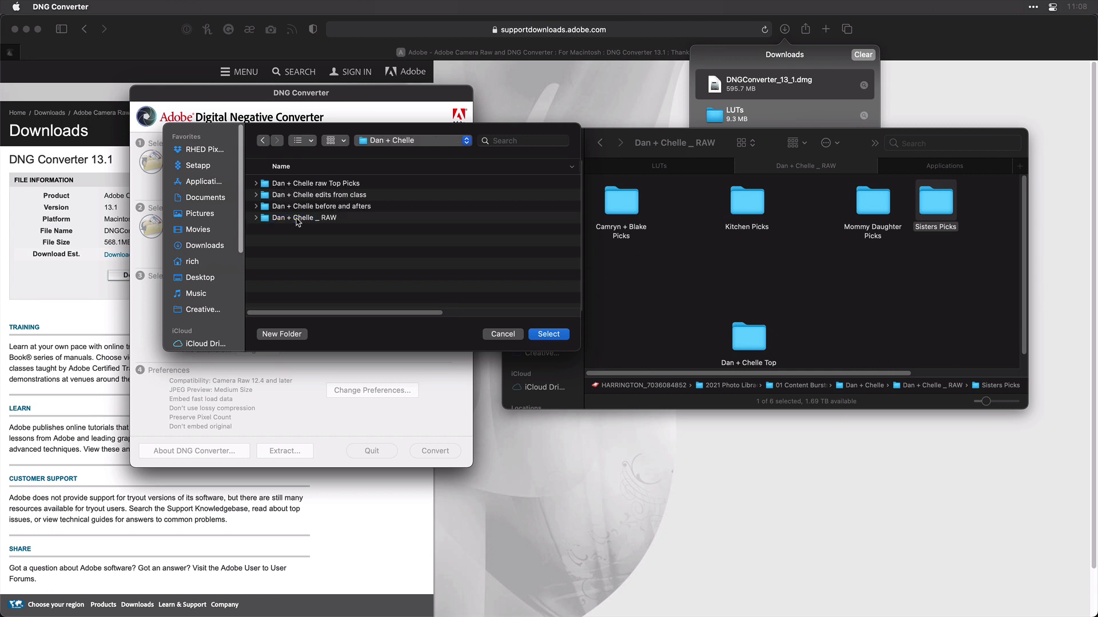
{"action": "left_click", "coordinate": [298, 220]}
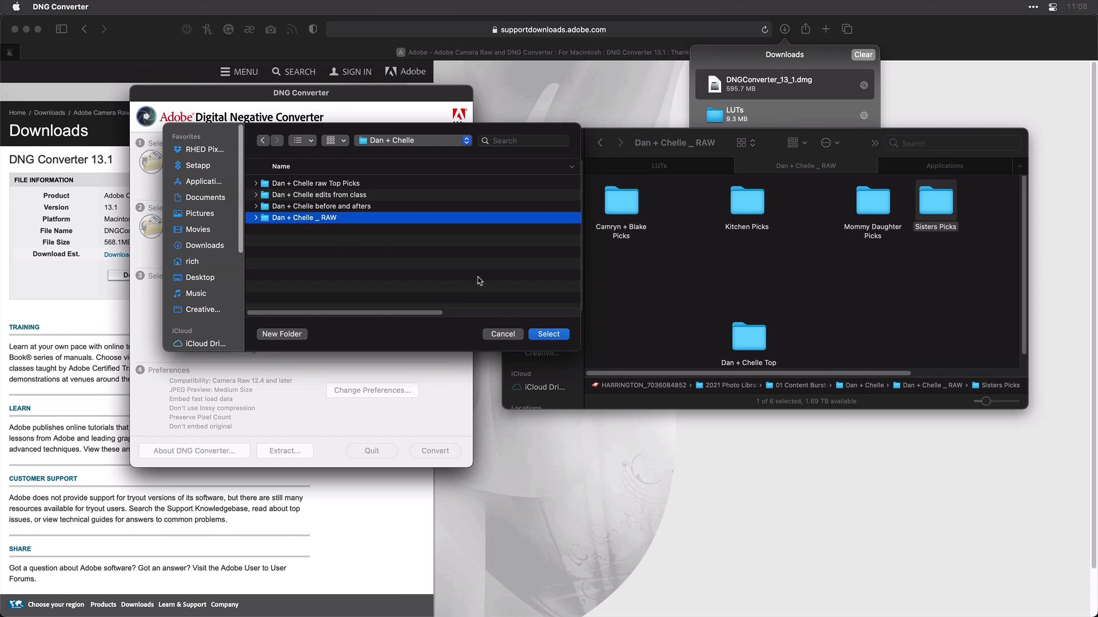
{"action": "left_click", "coordinate": [546, 337]}
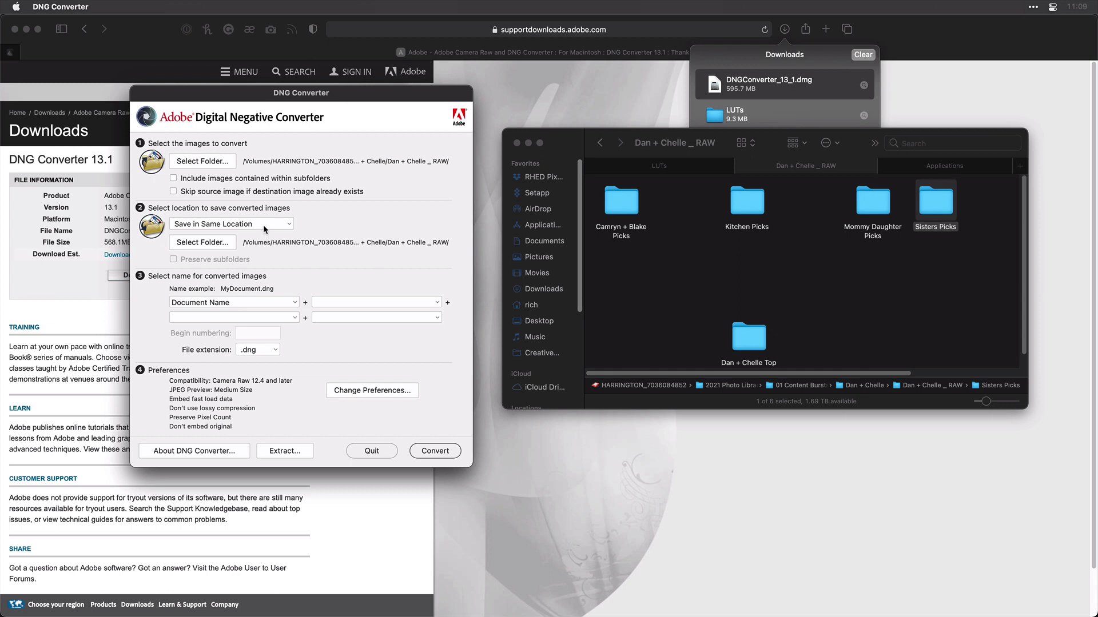
Step: Create a DNG_Converts folder at the drive's top level and make it the save location
{"action": "left_click", "coordinate": [208, 246]}
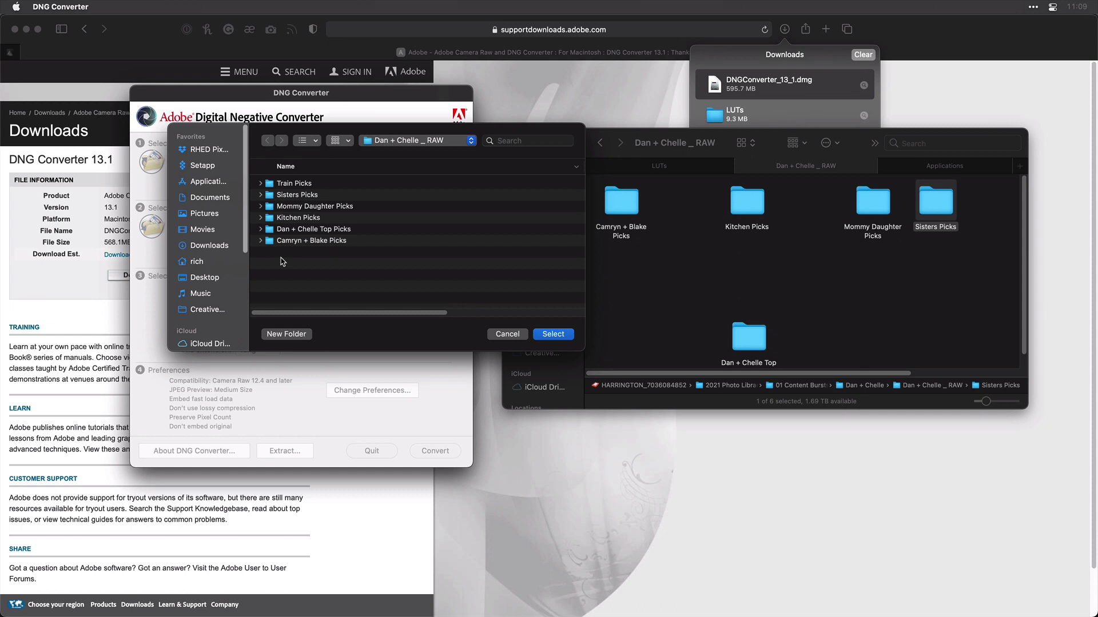
{"action": "key", "text": "super+Up"}
{"action": "key", "text": "super+Up"}
{"action": "key", "text": "super+Up"}
{"action": "key", "text": "super+Up"}
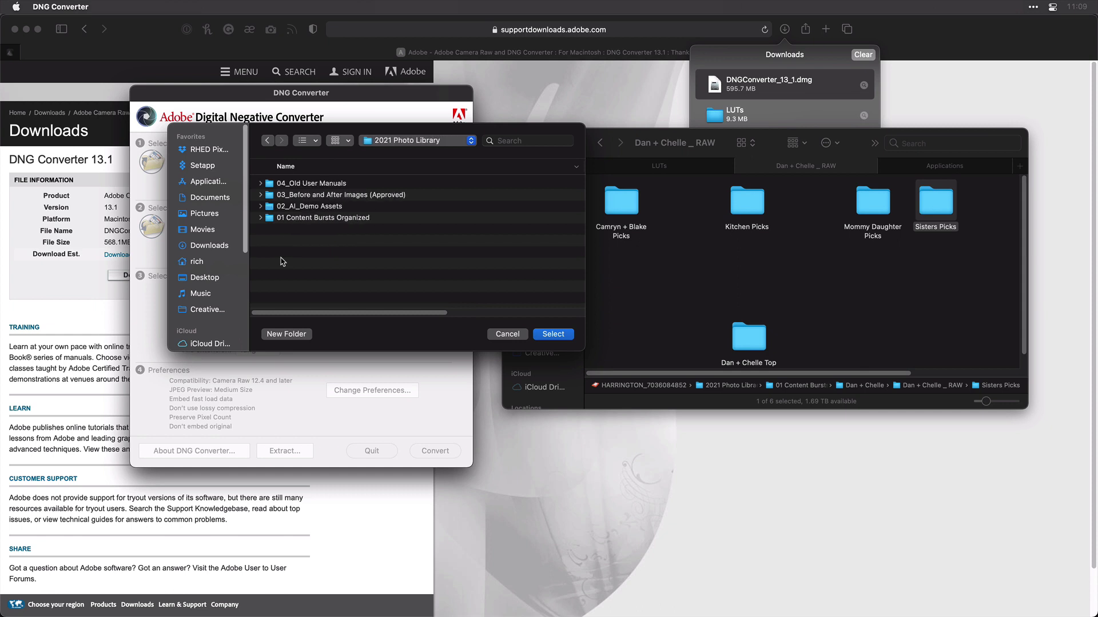
{"action": "left_click", "coordinate": [297, 335]}
{"action": "type", "text": "DNG_Converts"}
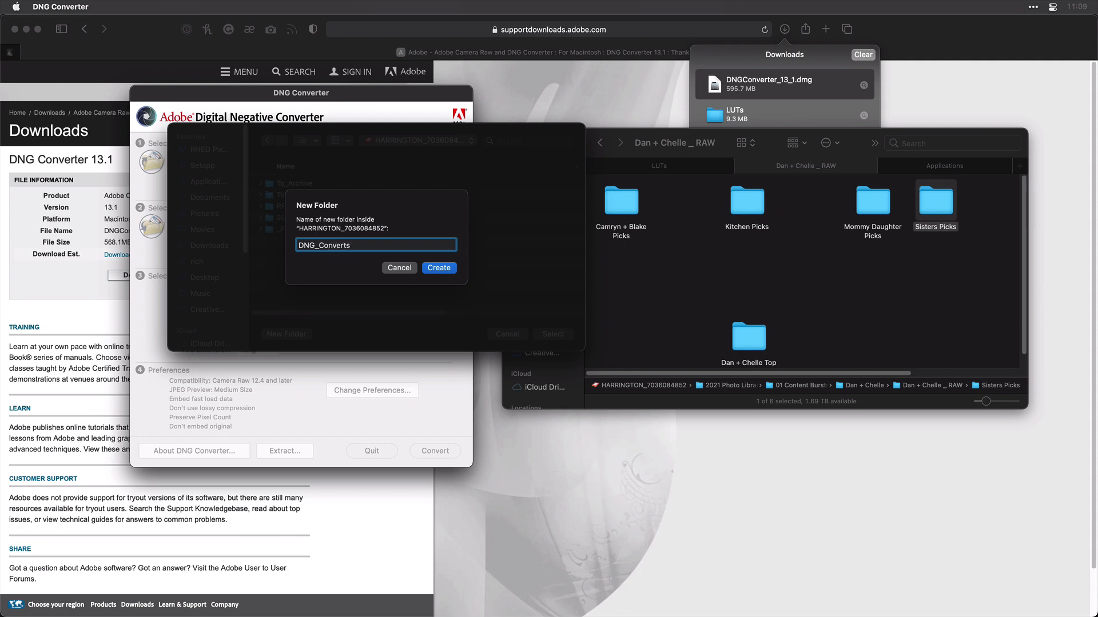
{"action": "key", "text": "Return"}
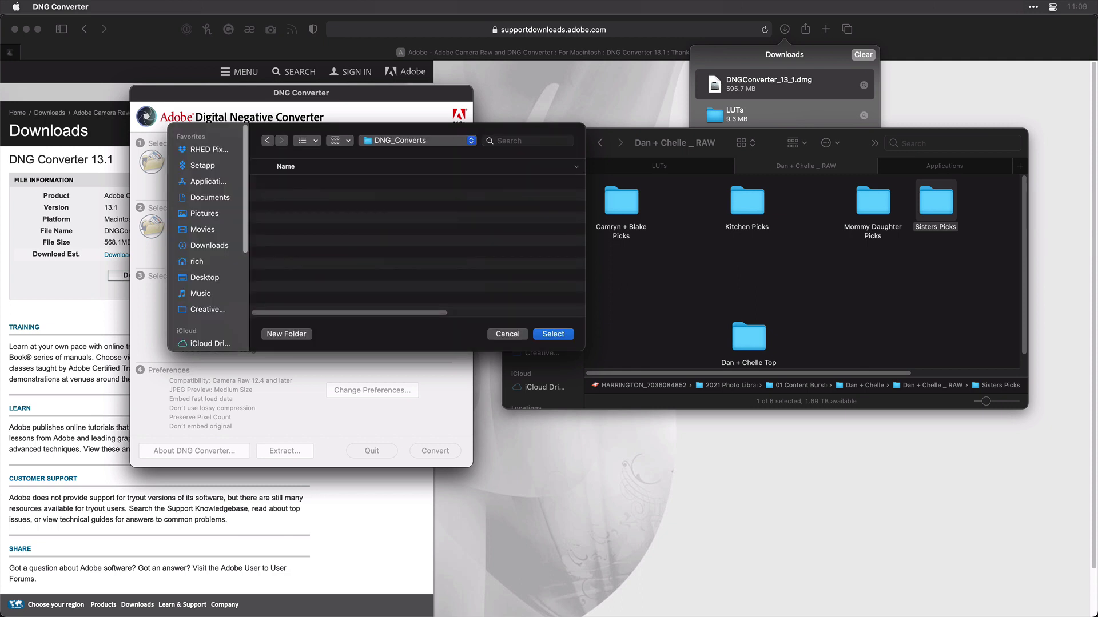
{"action": "left_click", "coordinate": [552, 335]}
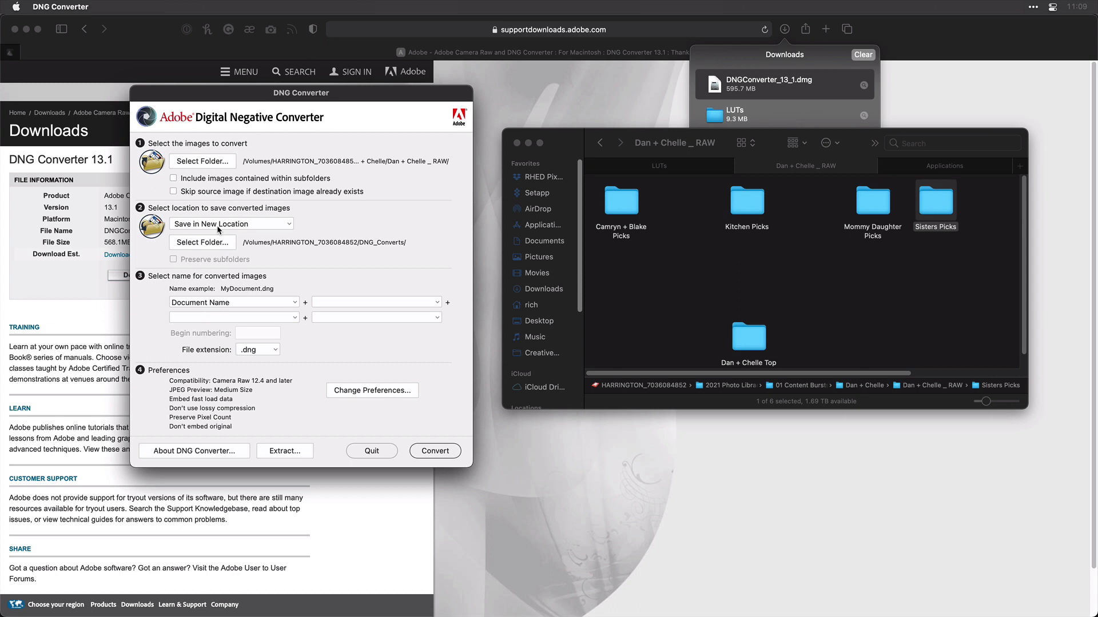
Step: Enable 'Include images contained within subfolders' and 'Preserve subfolders', leaving file naming unchanged
{"action": "left_click", "coordinate": [198, 182]}
{"action": "left_click", "coordinate": [231, 260]}
{"action": "left_click", "coordinate": [436, 303]}
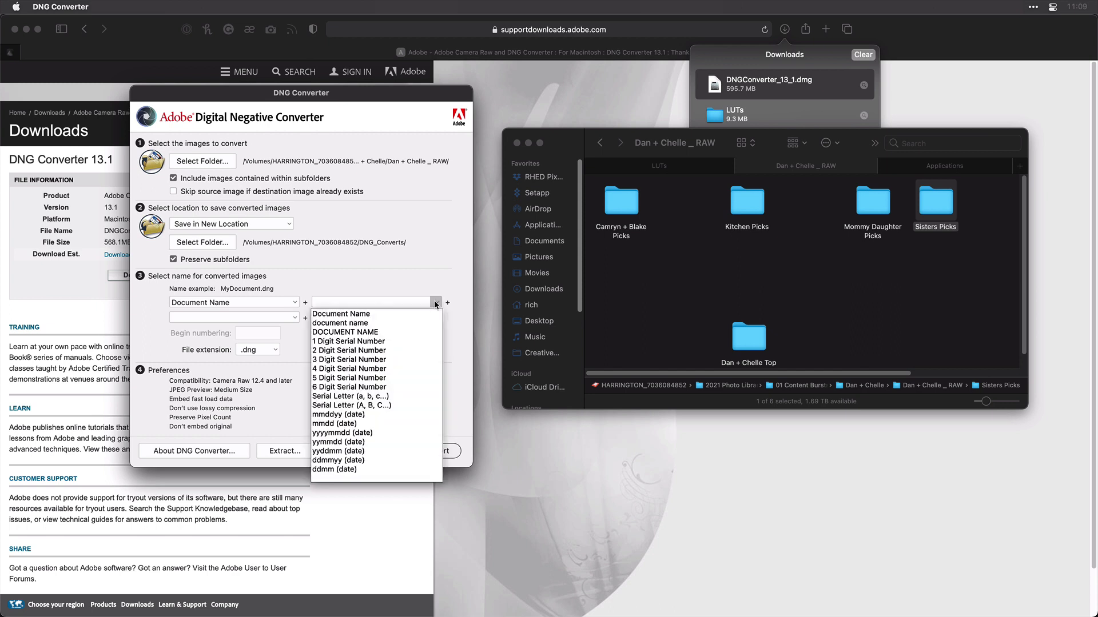
{"action": "left_click", "coordinate": [433, 288]}
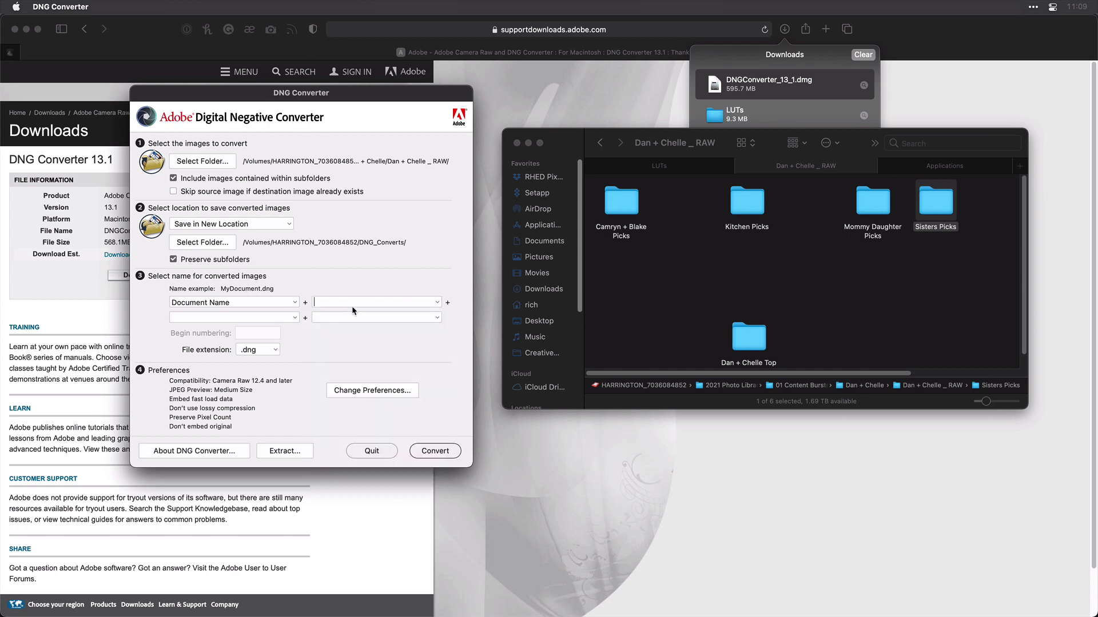
Step: Set the conversion preferences' compatibility to Camera Raw 11.2 and later
{"action": "left_click", "coordinate": [361, 392]}
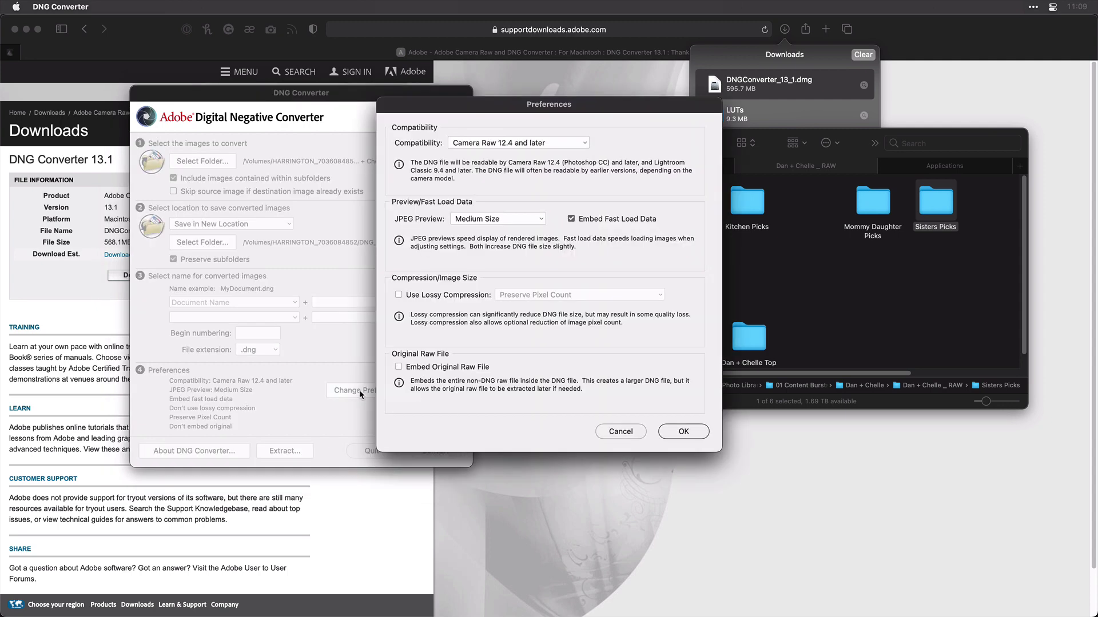
{"action": "left_click", "coordinate": [560, 150]}
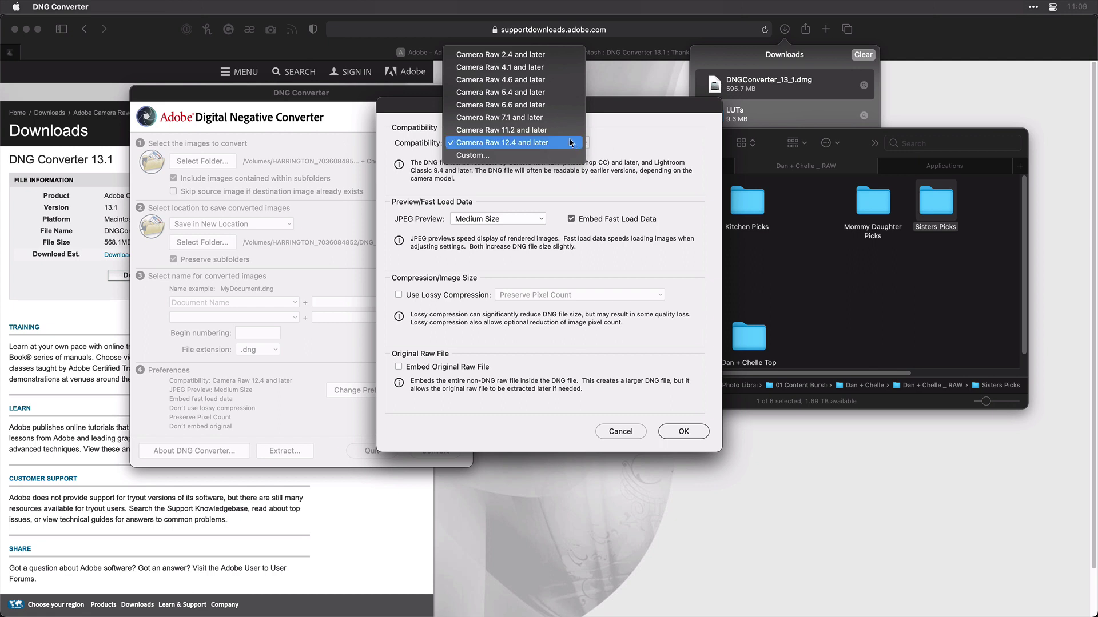
{"action": "left_click", "coordinate": [567, 135]}
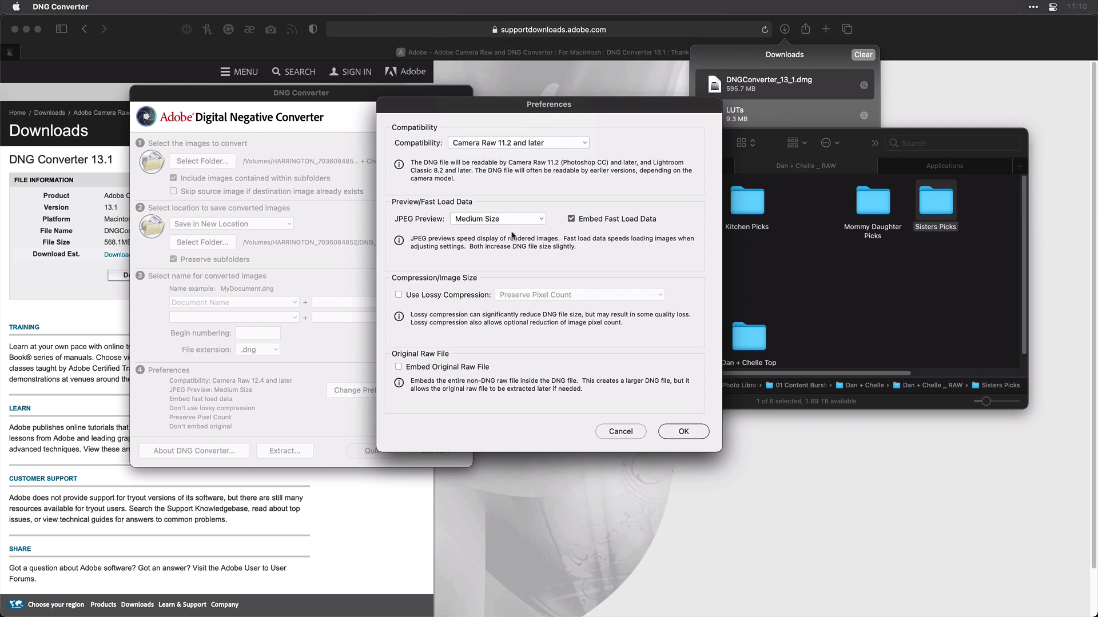
{"action": "left_click", "coordinate": [694, 432]}
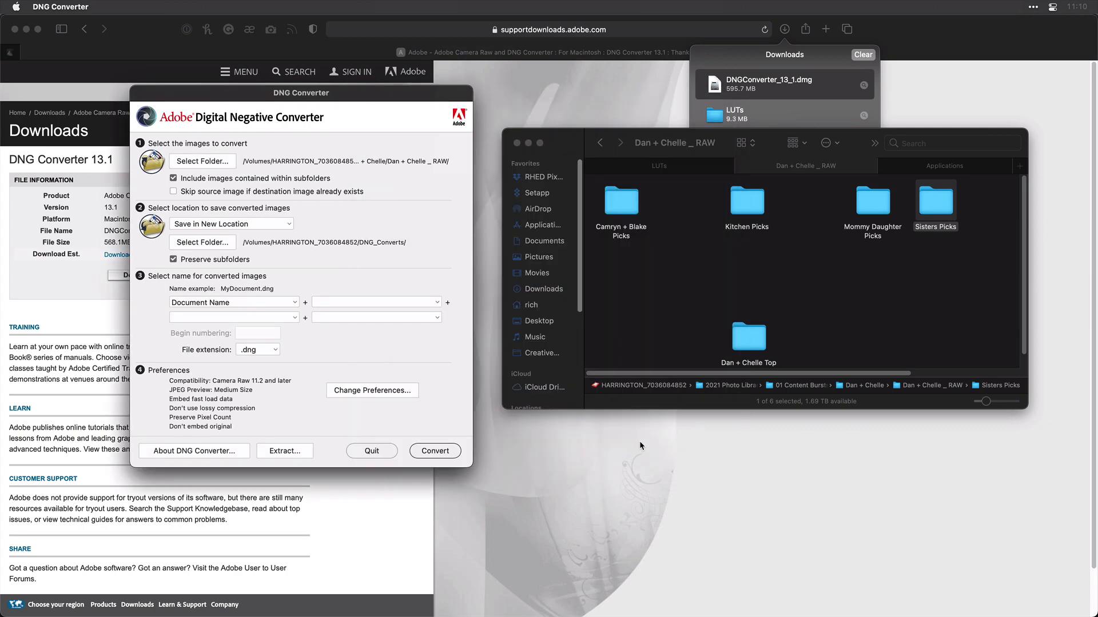
Step: Convert all 226 raw images to DNG and dismiss the successful Conversion Status report
{"action": "left_click", "coordinate": [444, 456]}
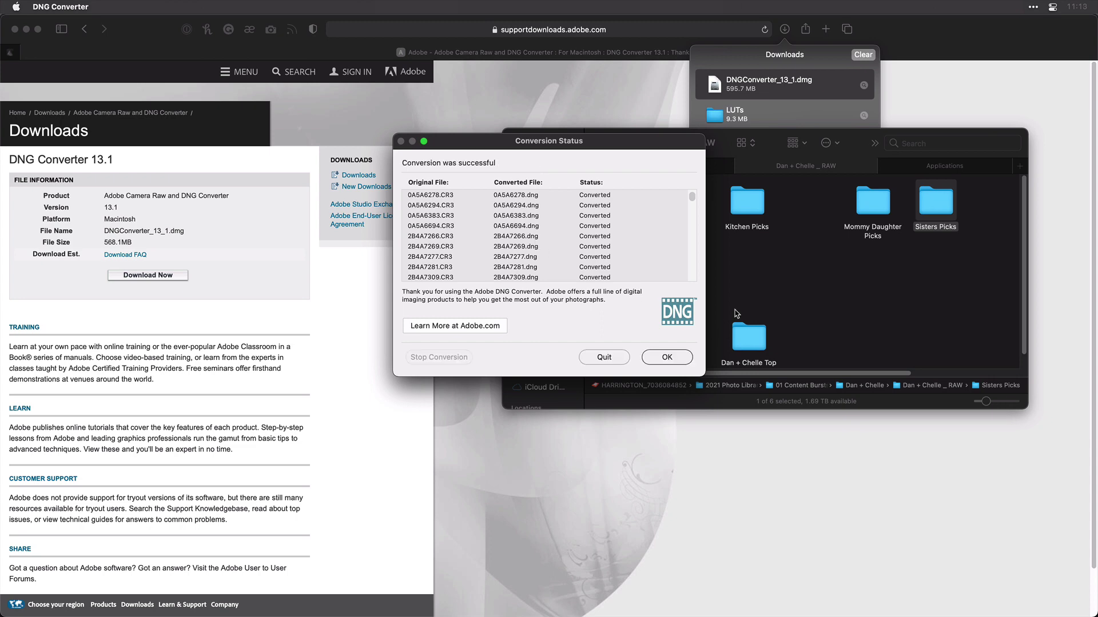
{"action": "left_click", "coordinate": [670, 356]}
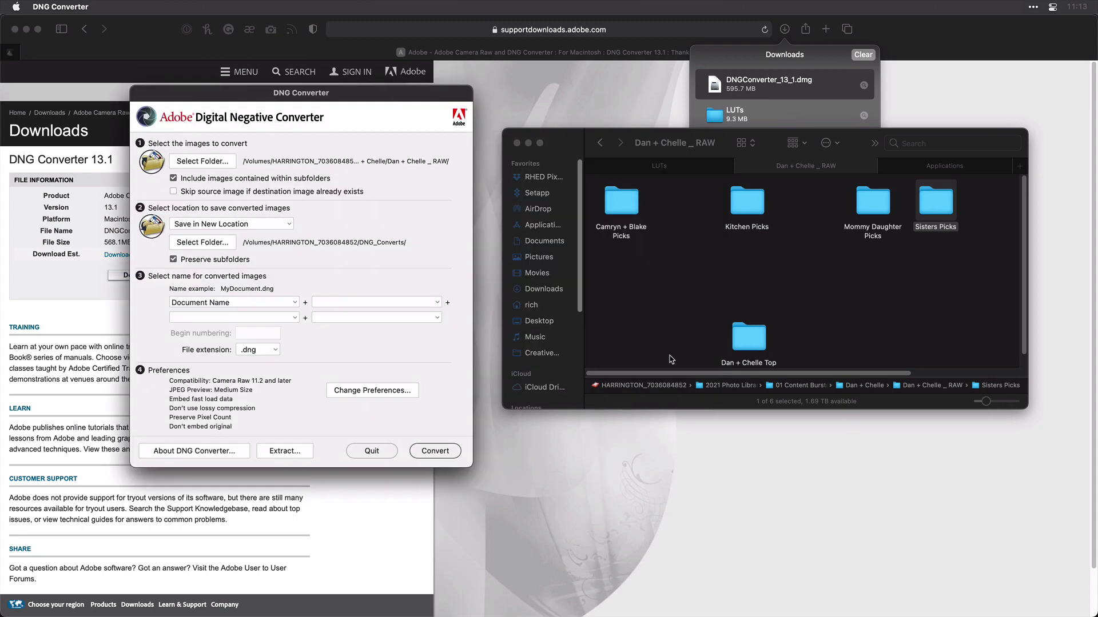
Step: Back in Luminar AI, add DNG_Converts from Recent Places as a catalog folder, bringing All Photos to 444
{"action": "key", "text": "super+Tab"}
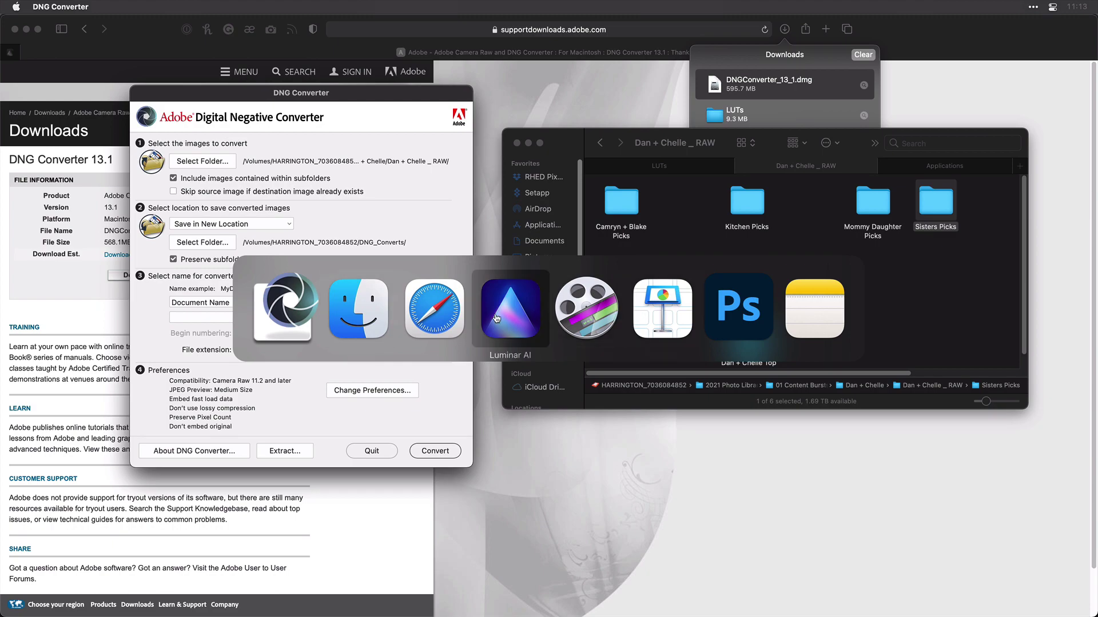
{"action": "left_click", "coordinate": [496, 318]}
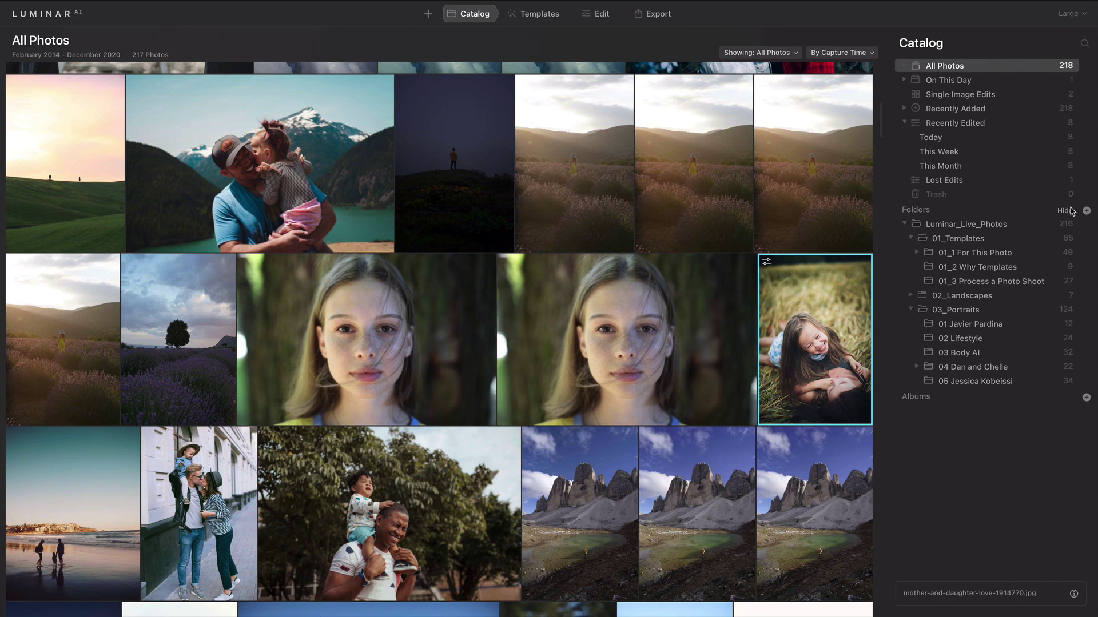
{"action": "left_click", "coordinate": [1086, 211]}
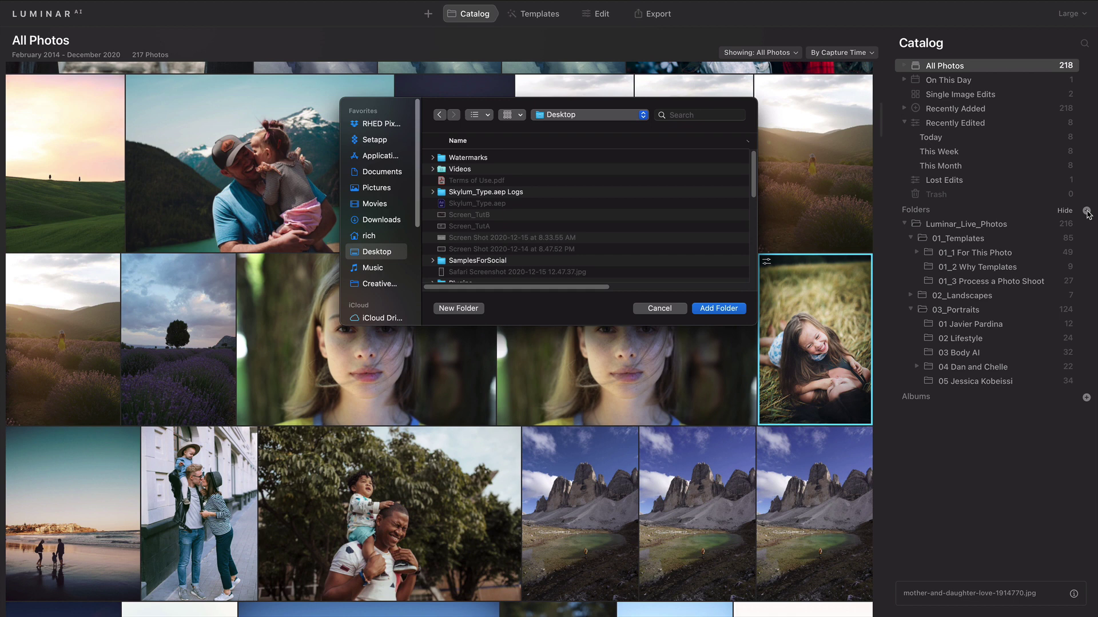
{"action": "left_click", "coordinate": [614, 117]}
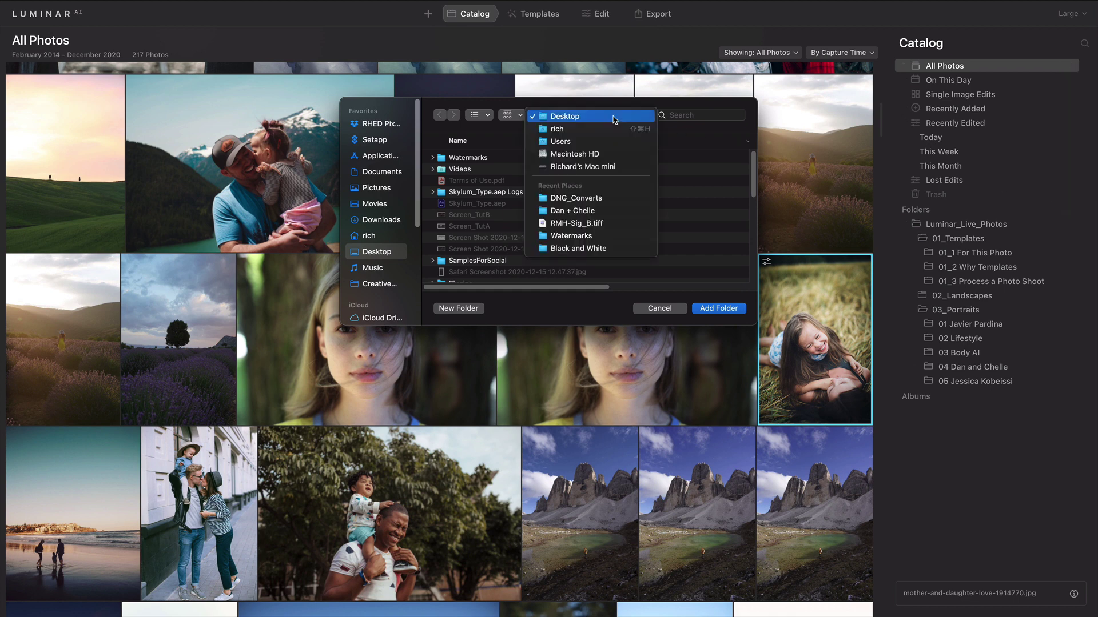
{"action": "left_click", "coordinate": [600, 198]}
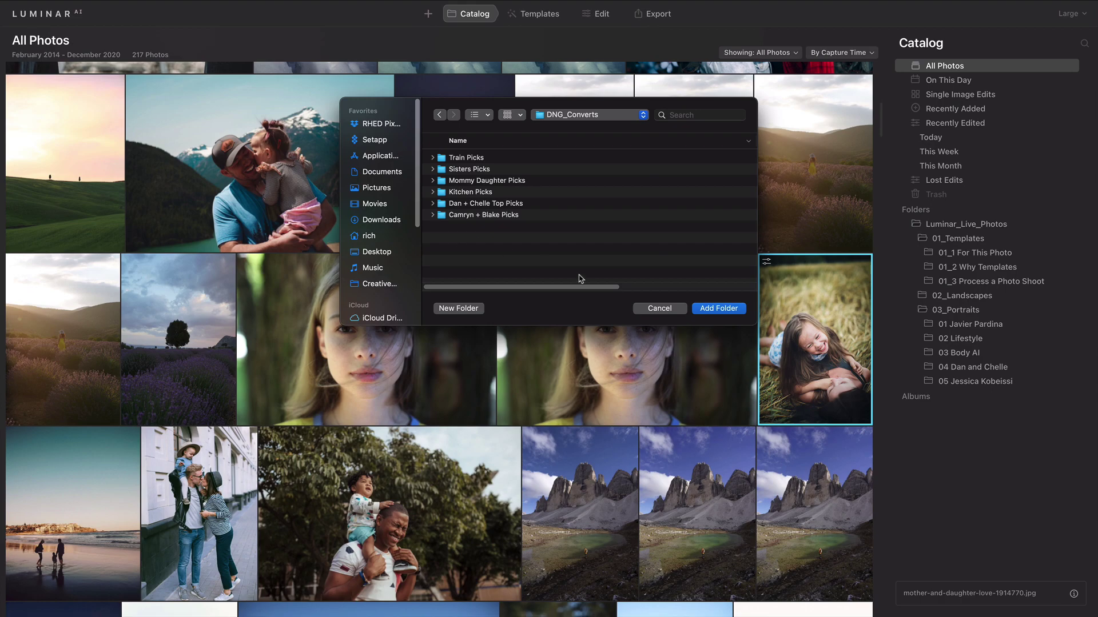
{"action": "left_click", "coordinate": [719, 308]}
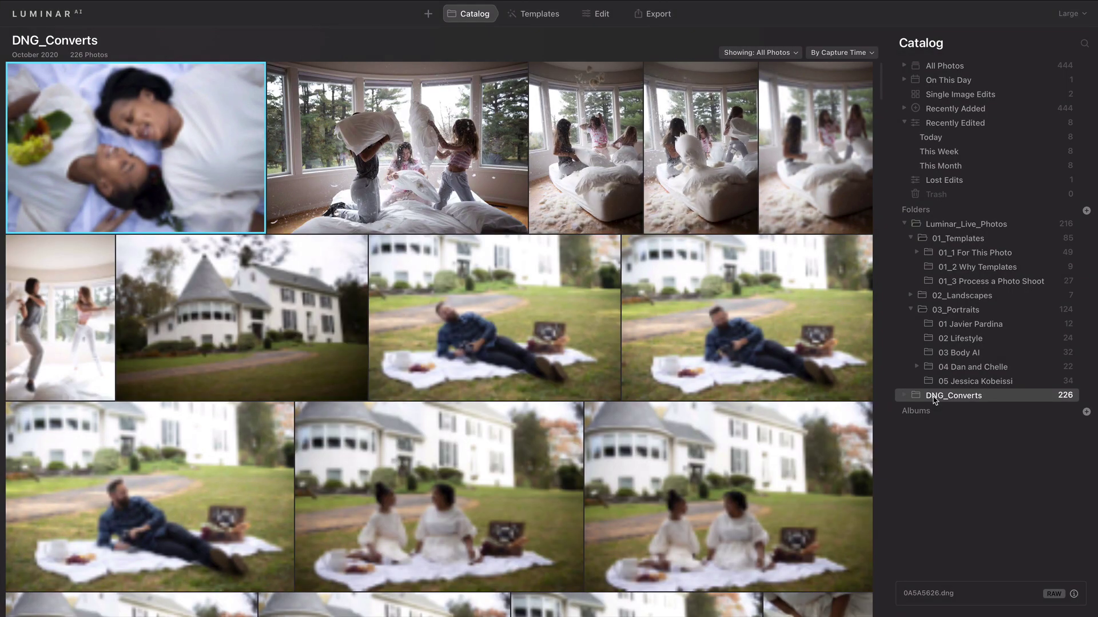
Step: Open the non-smiling flower portrait 2B4A6239.dng from the DNG_Converts grid in single-image view
{"action": "scroll", "coordinate": [675, 325], "scroll_direction": "down", "scroll_amount": 3}
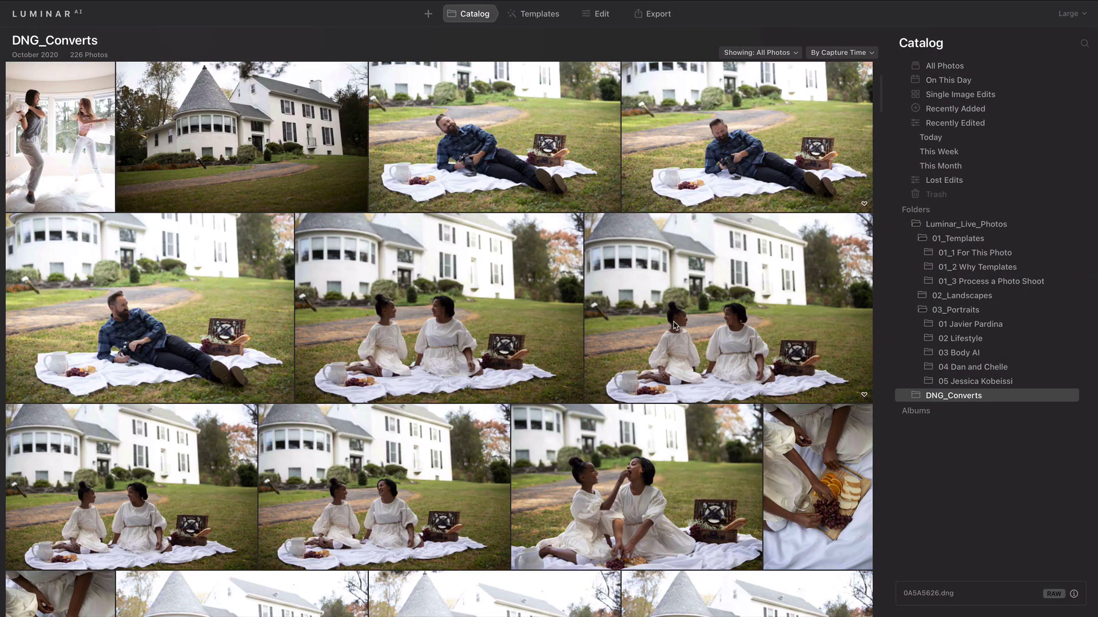
{"action": "scroll", "coordinate": [661, 375], "scroll_direction": "down", "scroll_amount": 10}
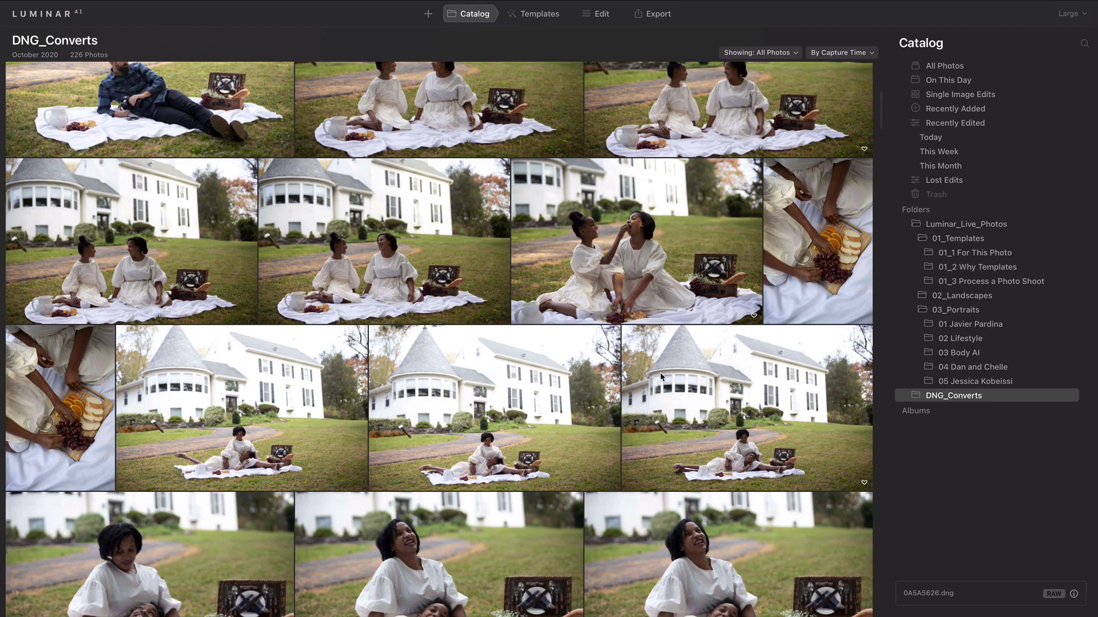
{"action": "scroll", "coordinate": [661, 376], "scroll_direction": "down", "scroll_amount": 15}
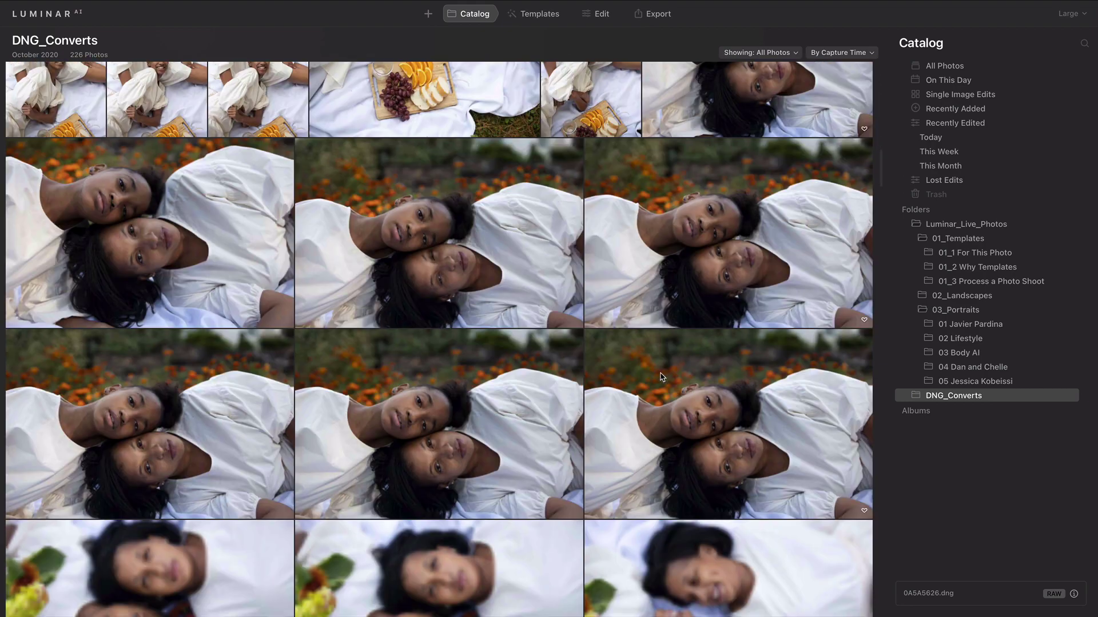
{"action": "scroll", "coordinate": [661, 377], "scroll_direction": "down", "scroll_amount": 5}
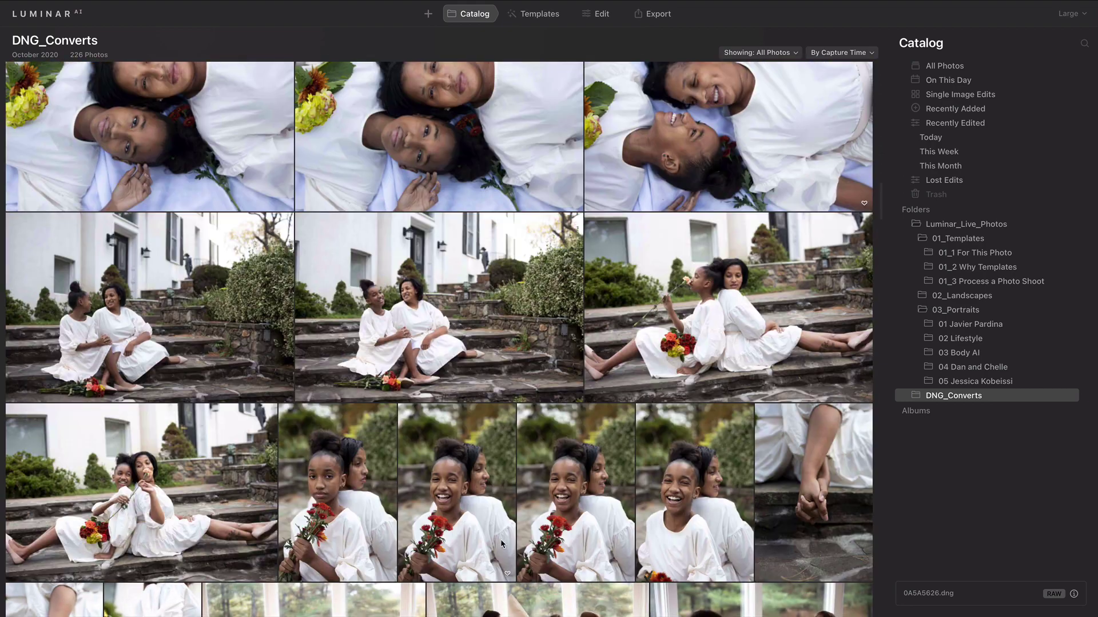
{"action": "left_click", "coordinate": [464, 509]}
{"action": "scroll", "coordinate": [531, 529], "scroll_direction": "down", "scroll_amount": 1}
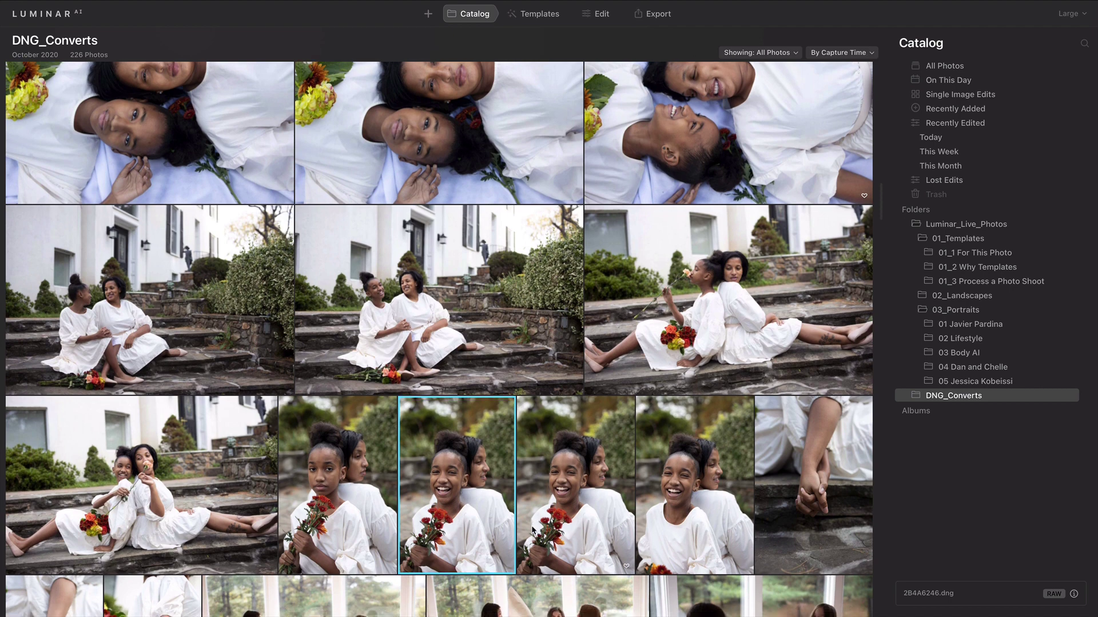
{"action": "double_click", "coordinate": [357, 499]}
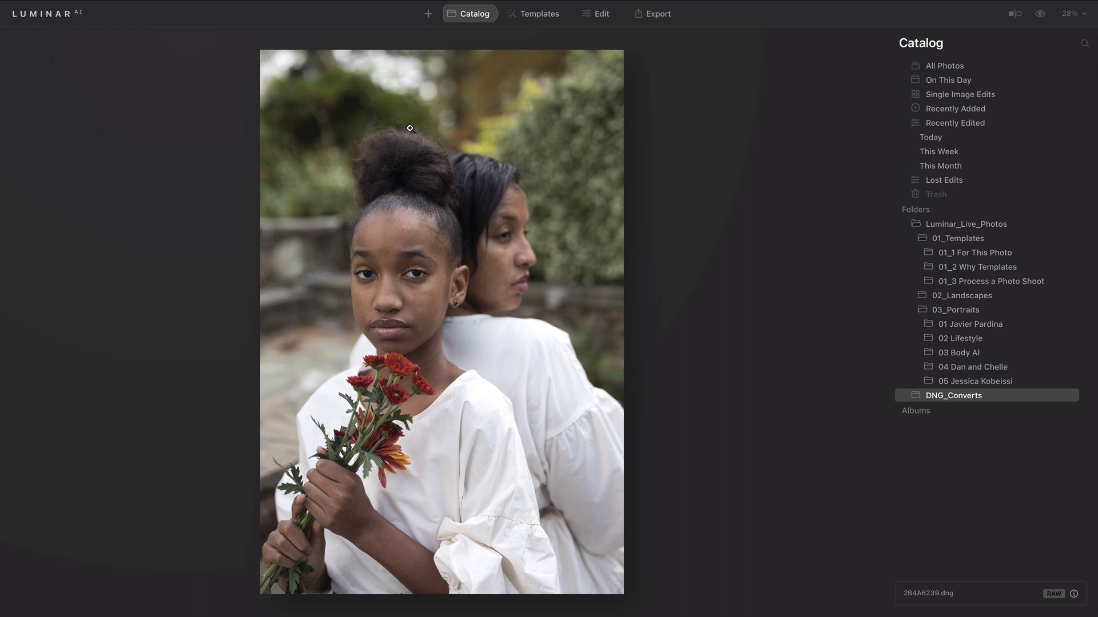
Step: Apply the Essence collection's Marquee template to the portrait after previewing Still Frame
{"action": "left_click", "coordinate": [544, 17]}
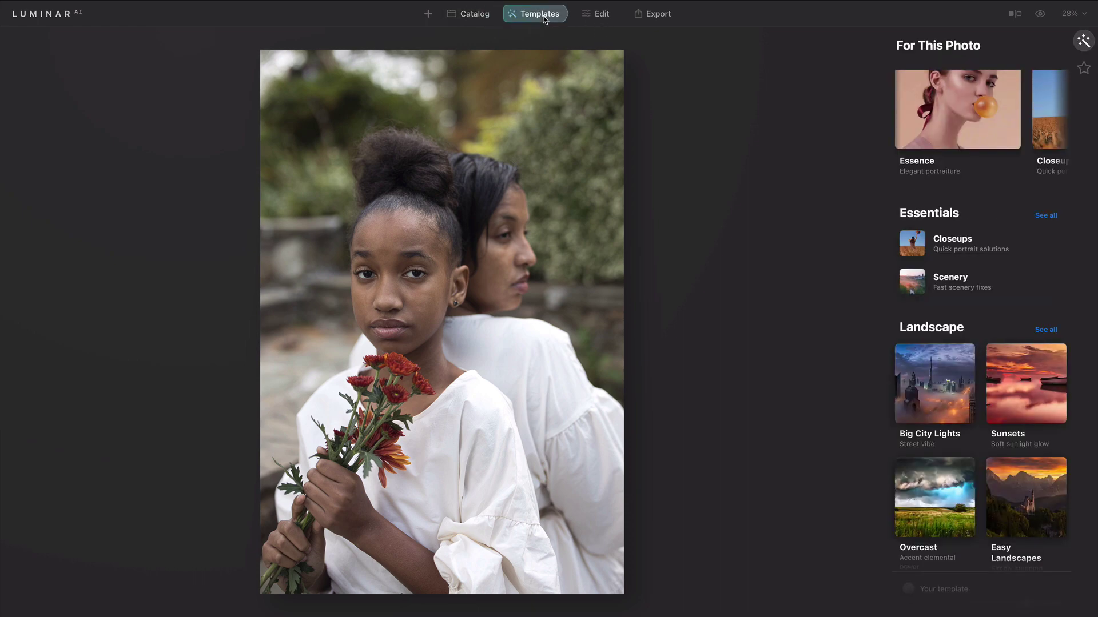
{"action": "left_click", "coordinate": [928, 114]}
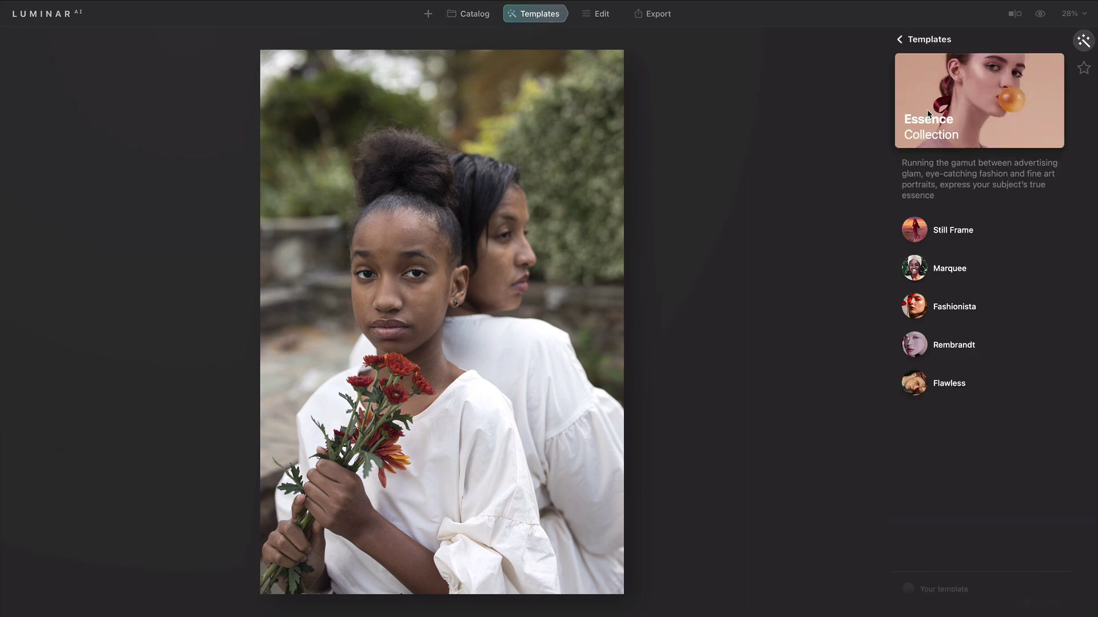
{"action": "left_click", "coordinate": [917, 237]}
{"action": "left_click", "coordinate": [914, 267]}
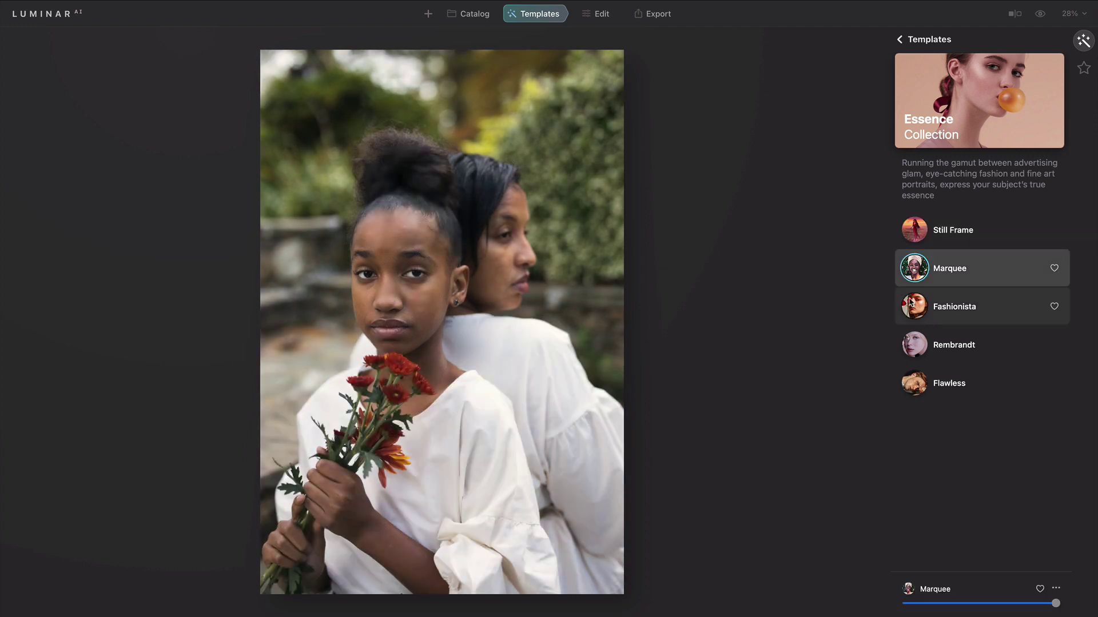
Step: Set the Essentials Light profile to Camera Portrait v2
{"action": "left_click", "coordinate": [593, 13]}
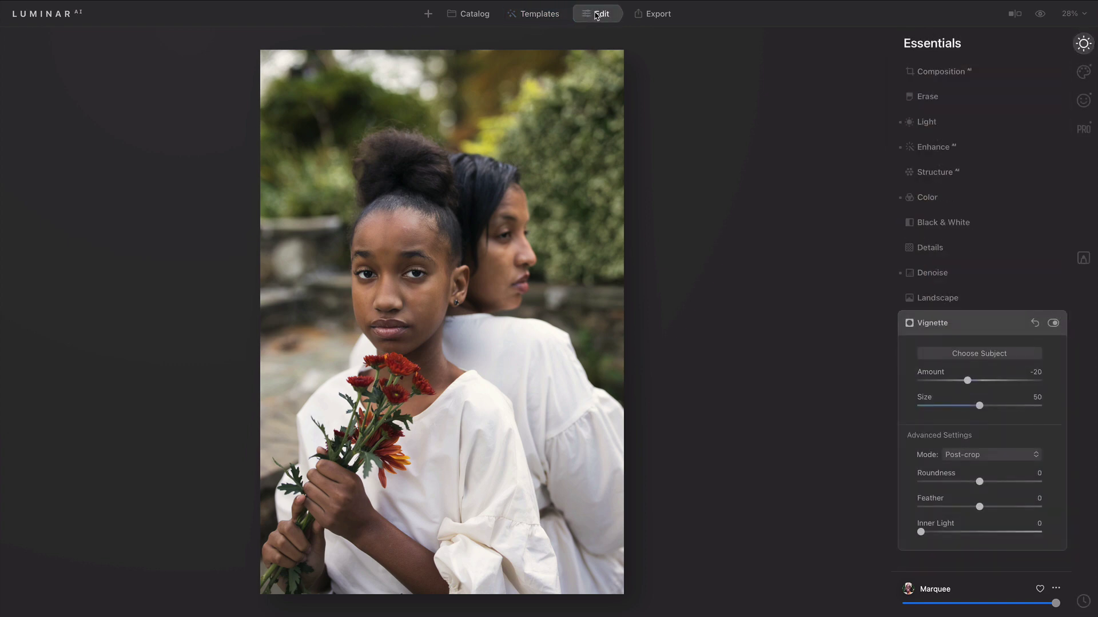
{"action": "left_click", "coordinate": [952, 122]}
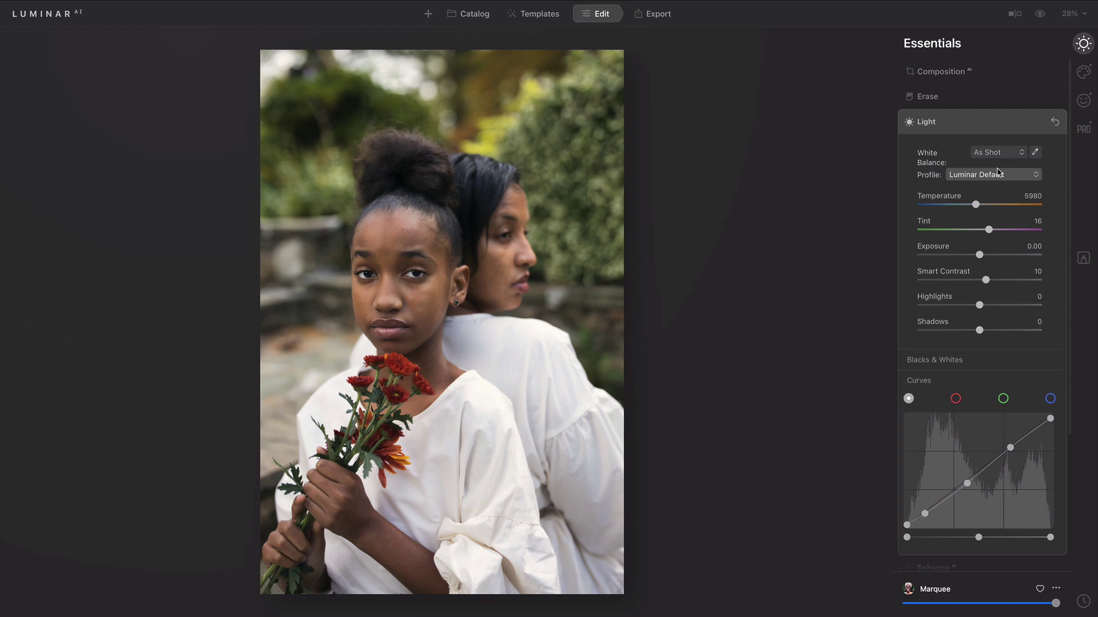
{"action": "left_click", "coordinate": [999, 177]}
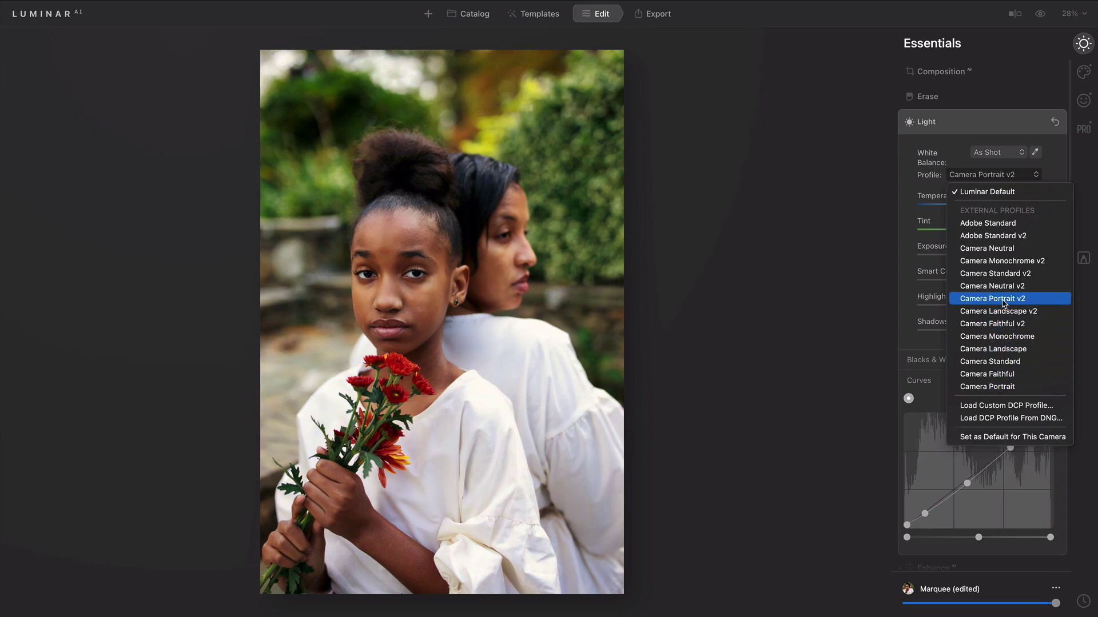
{"action": "left_click", "coordinate": [1004, 303]}
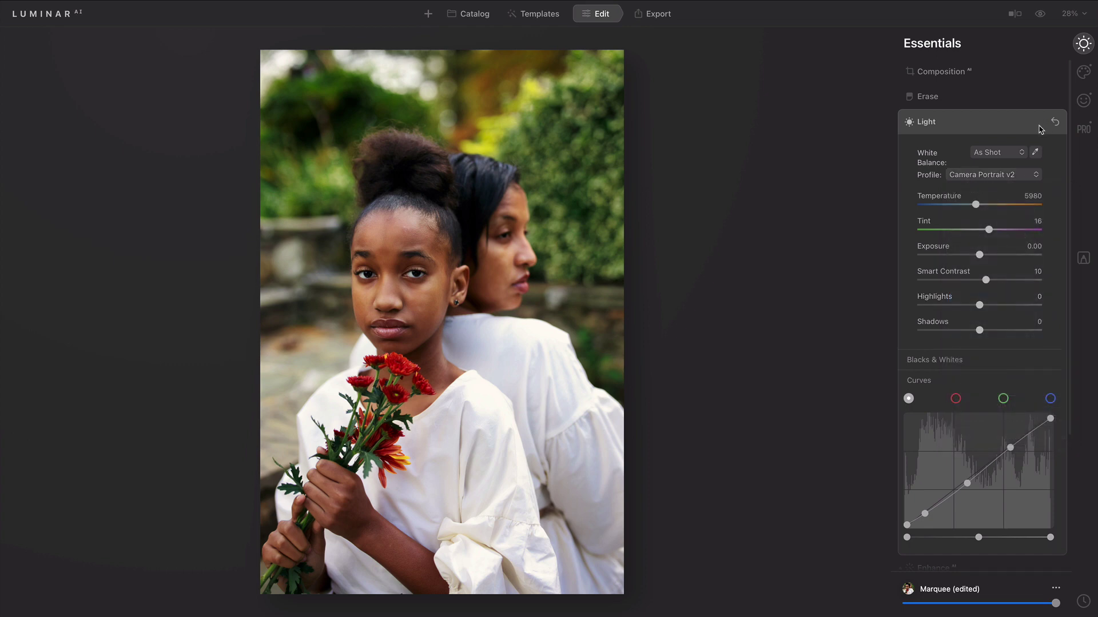
Step: Raise Skin Shine Removal to about 84 and compare against the original
{"action": "left_click", "coordinate": [1084, 129]}
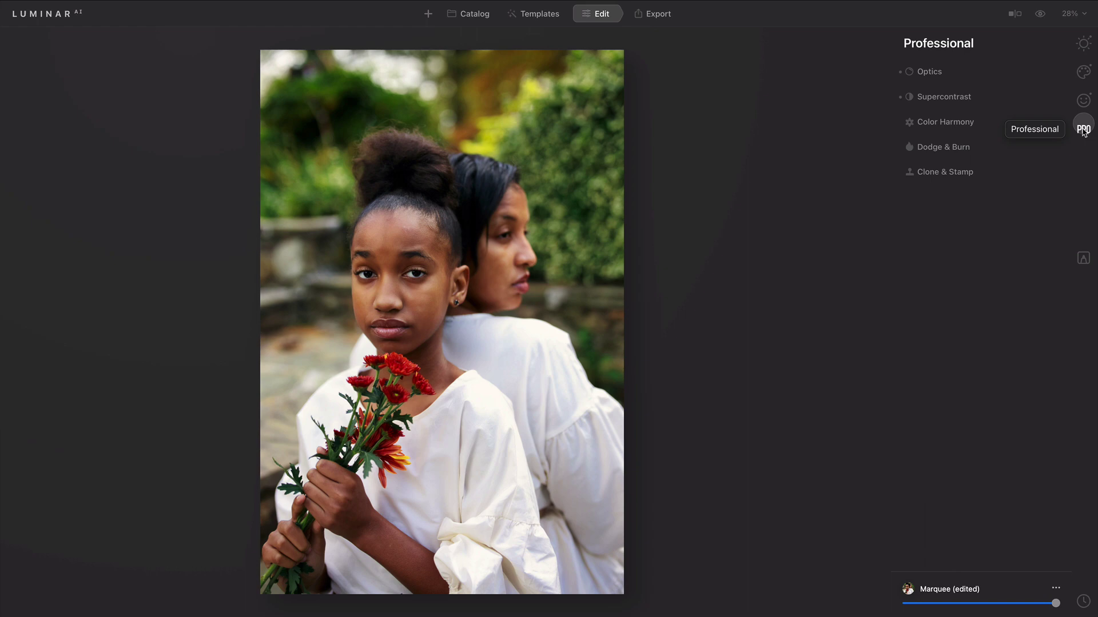
{"action": "left_click", "coordinate": [950, 97]}
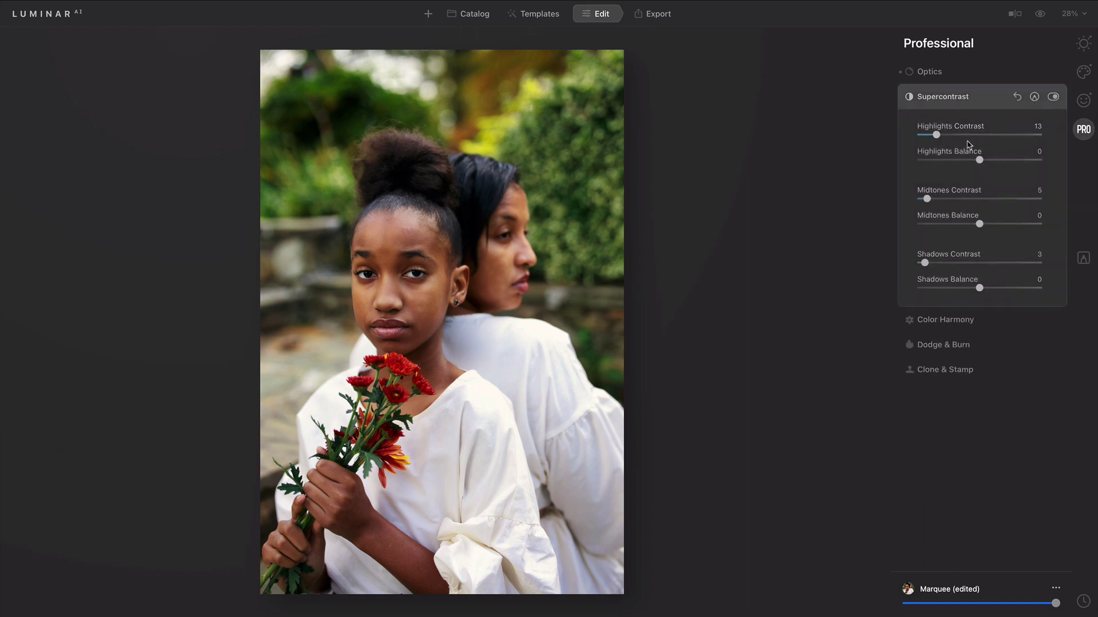
{"action": "left_click", "coordinate": [1083, 100]}
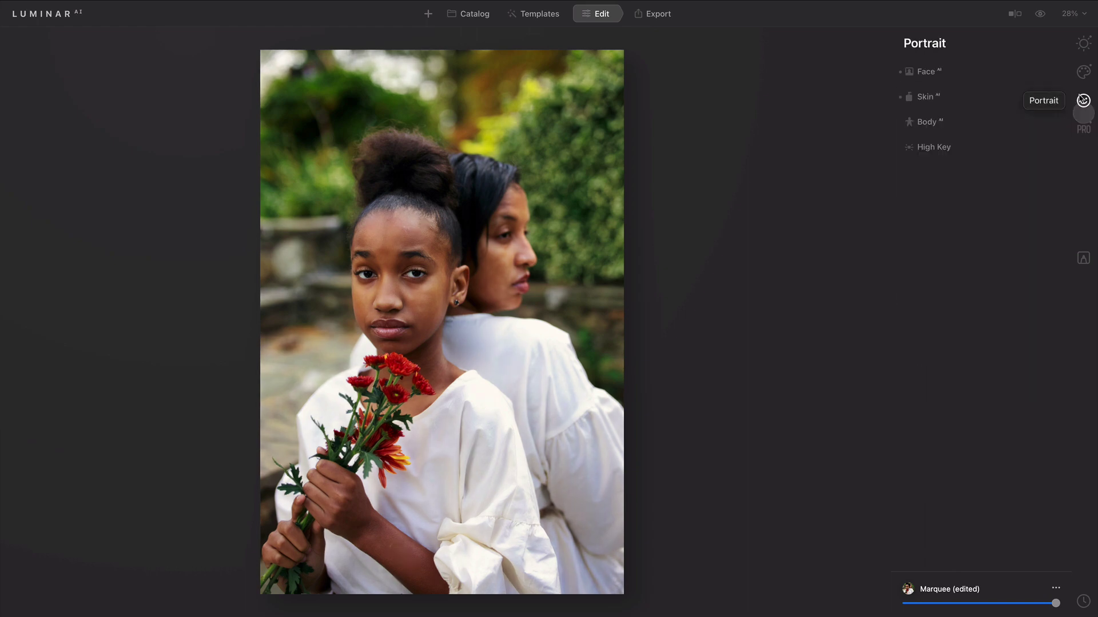
{"action": "left_click", "coordinate": [933, 98]}
{"action": "left_click_drag", "start_coordinate": [972, 160], "coordinate": [1023, 168]}
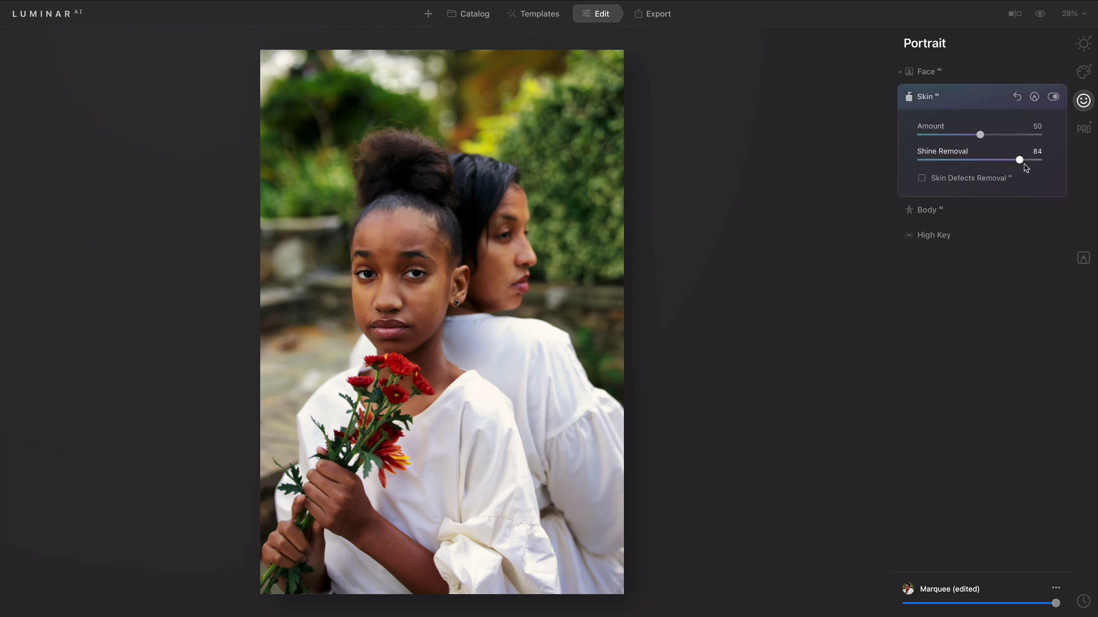
{"action": "left_click", "coordinate": [1039, 15]}
{"action": "left_click", "coordinate": [1039, 15]}
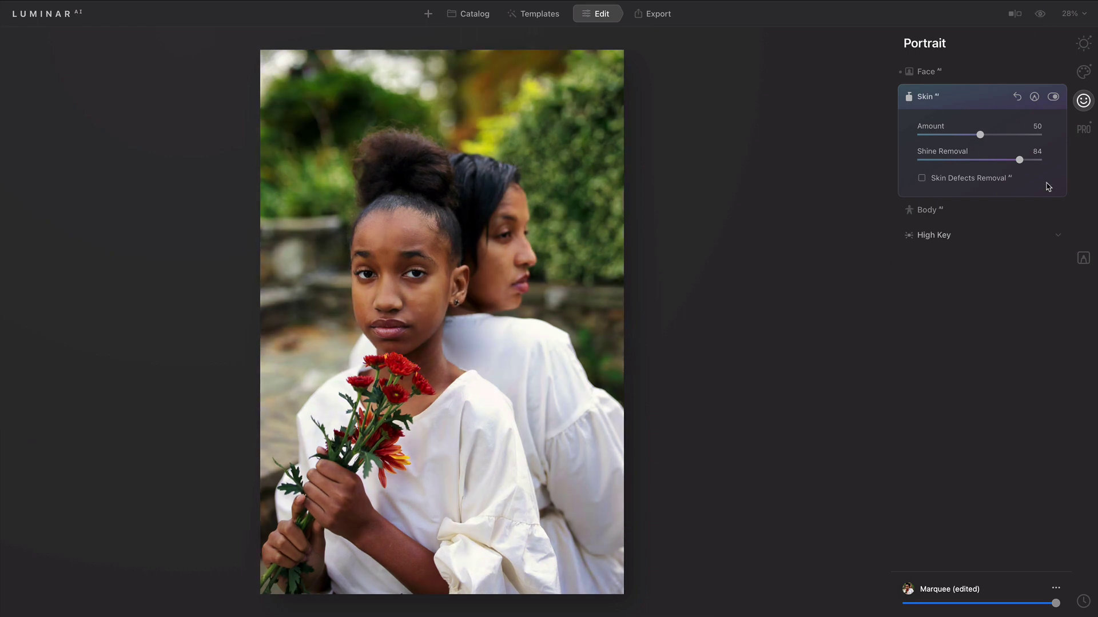
Step: Lower Face Slim Face from 20 to 0 and compare the result with the original
{"action": "left_click", "coordinate": [964, 75]}
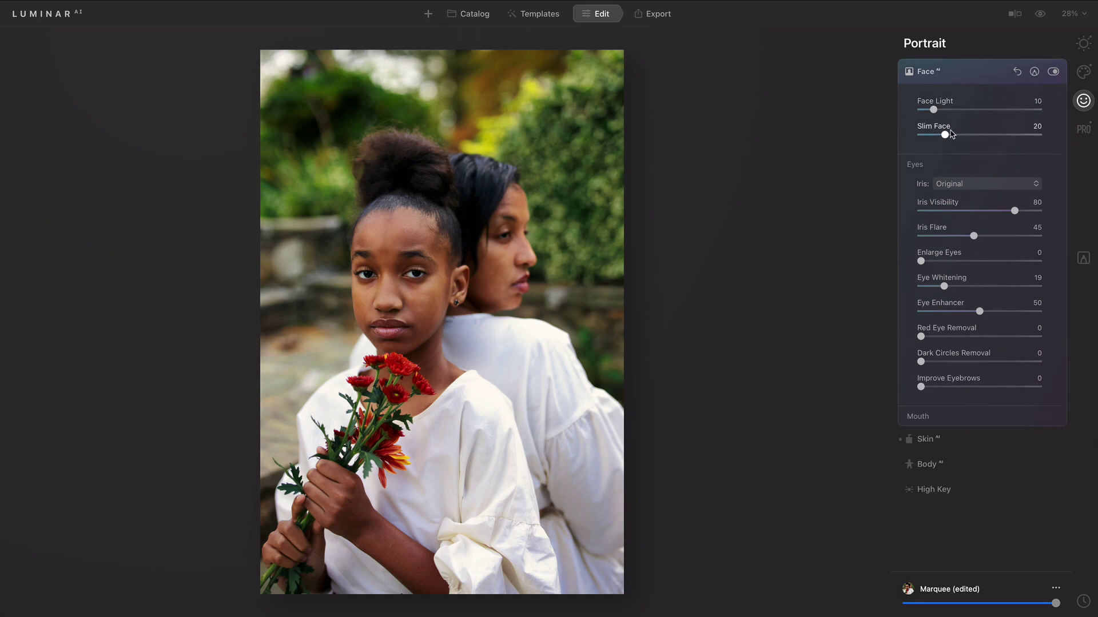
{"action": "left_click_drag", "start_coordinate": [944, 135], "coordinate": [890, 134]}
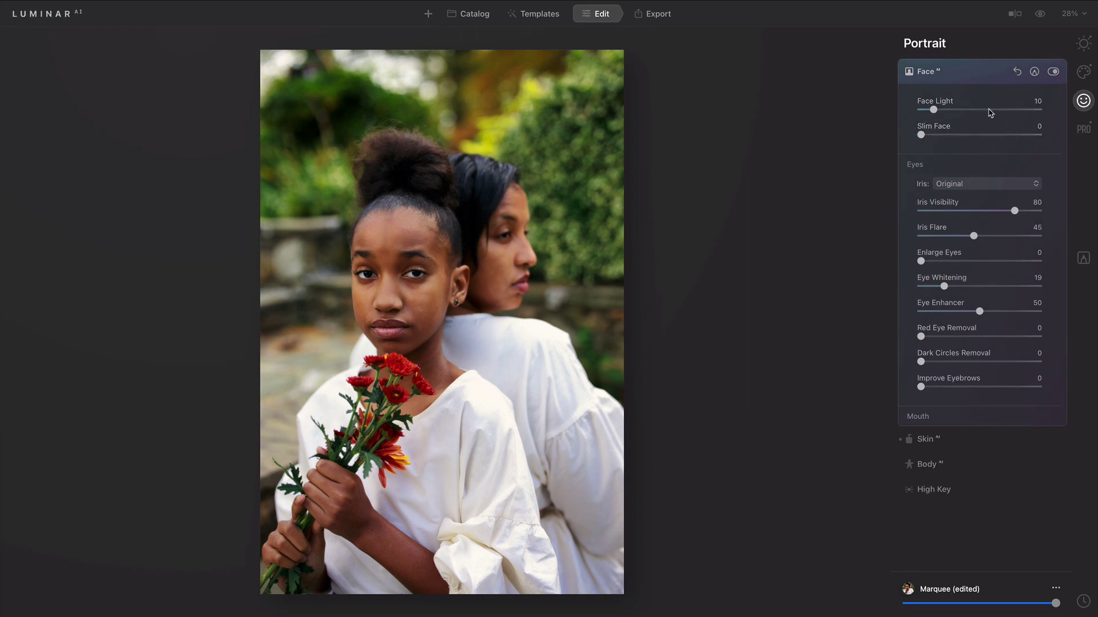
{"action": "left_click", "coordinate": [1041, 15]}
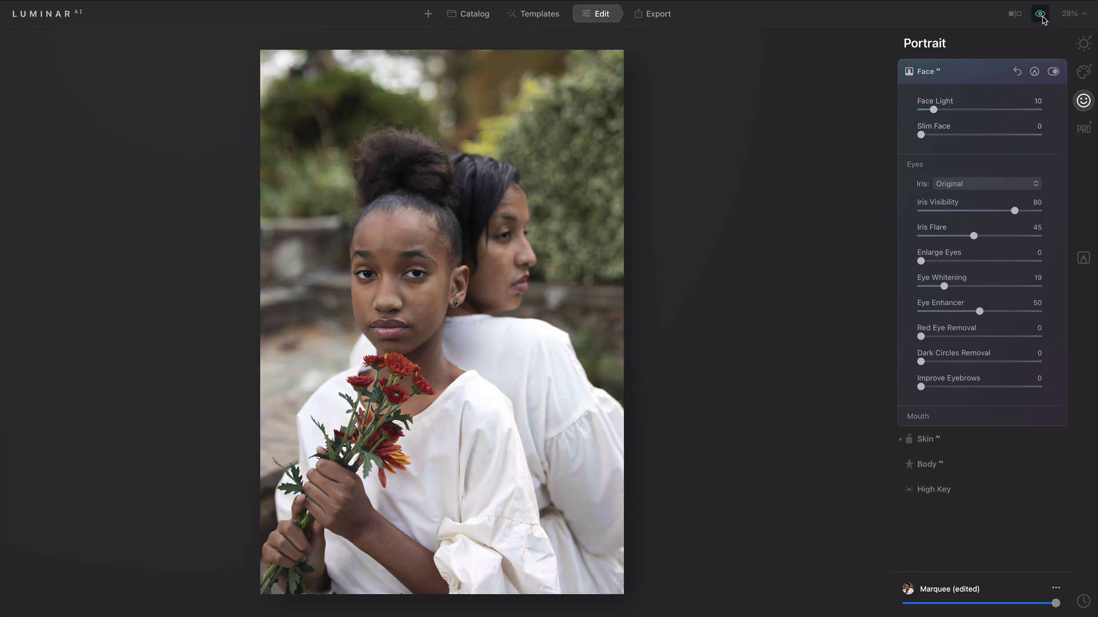
{"action": "left_click", "coordinate": [1040, 14]}
{"action": "left_click", "coordinate": [1041, 14]}
{"action": "left_click", "coordinate": [1040, 14]}
{"action": "left_click", "coordinate": [1040, 15]}
{"action": "left_click", "coordinate": [1041, 14]}
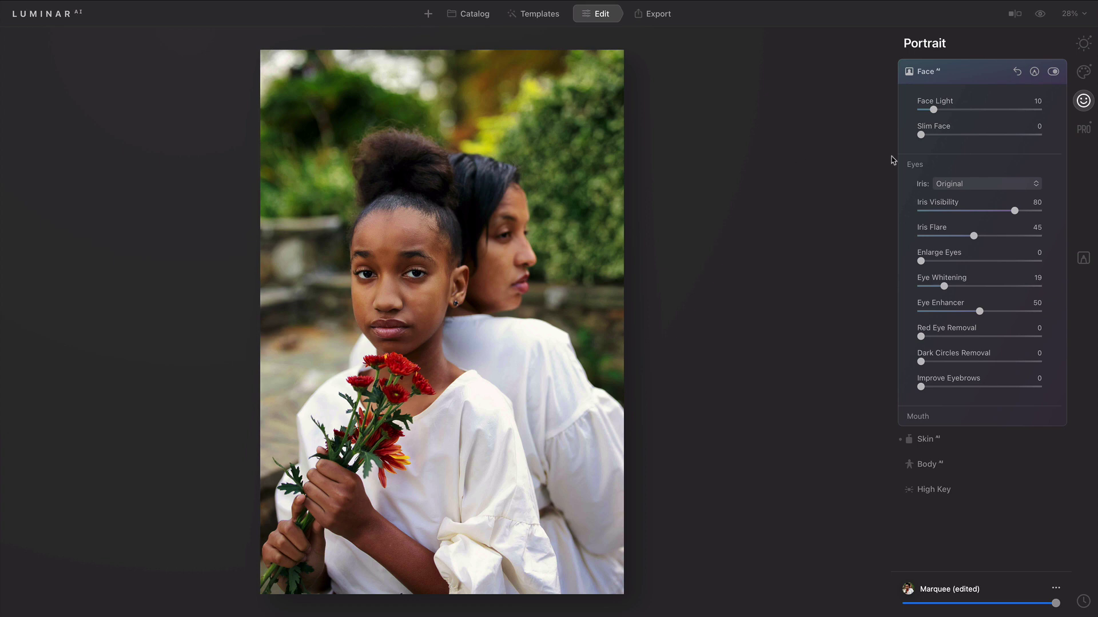
Step: Redisplay the Essentials Light settings, leaving the profile as Camera Portrait v2
{"action": "left_click", "coordinate": [1078, 51]}
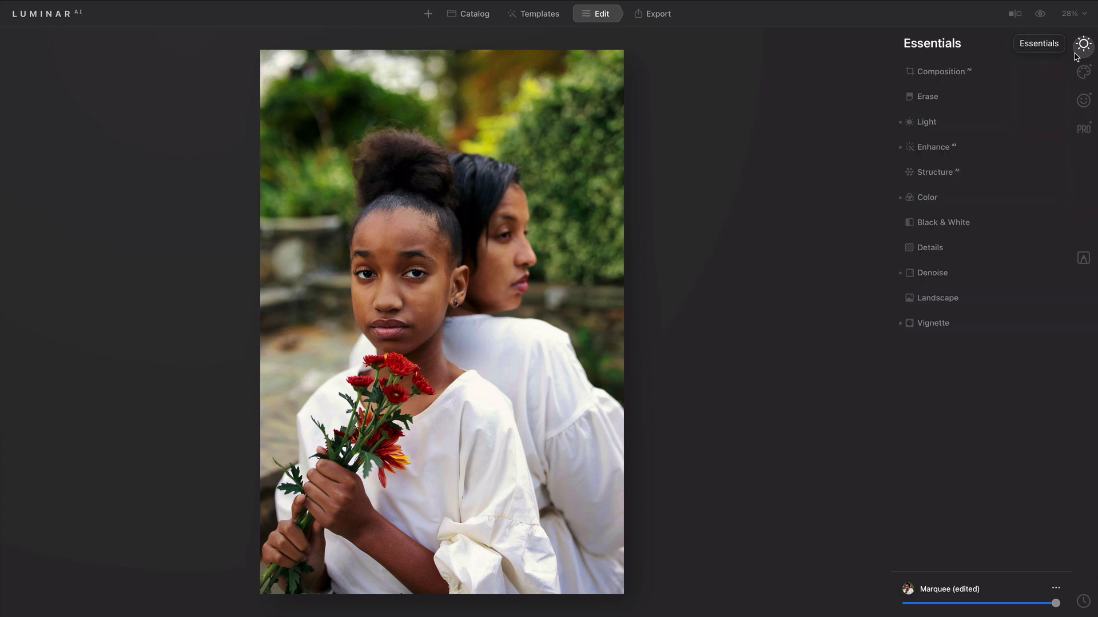
{"action": "left_click", "coordinate": [927, 122]}
{"action": "left_click", "coordinate": [984, 177]}
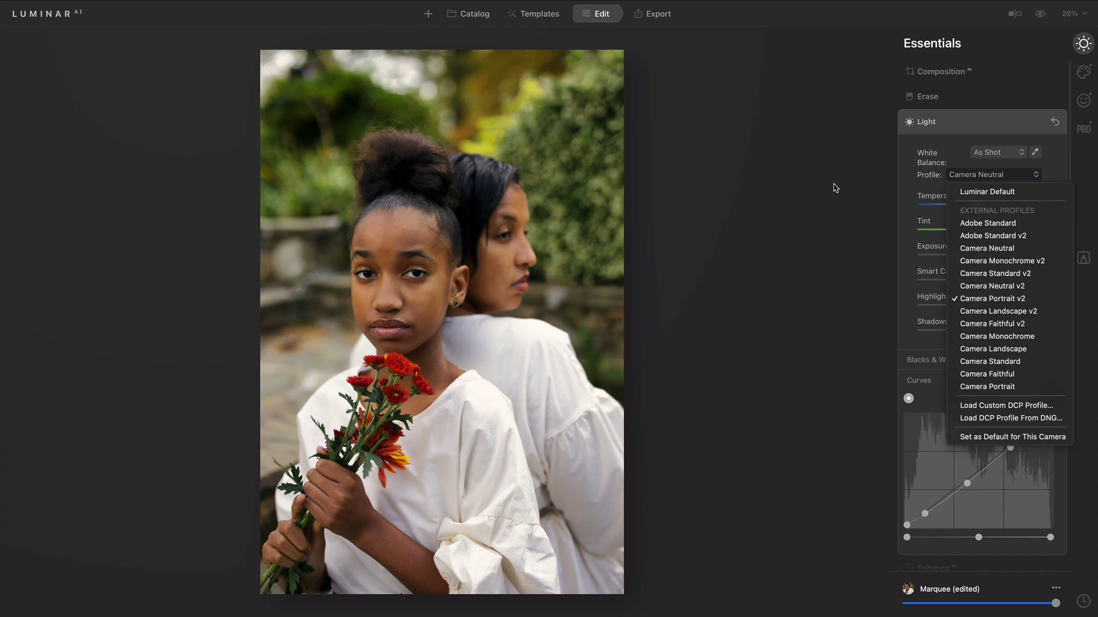
{"action": "left_click", "coordinate": [835, 188]}
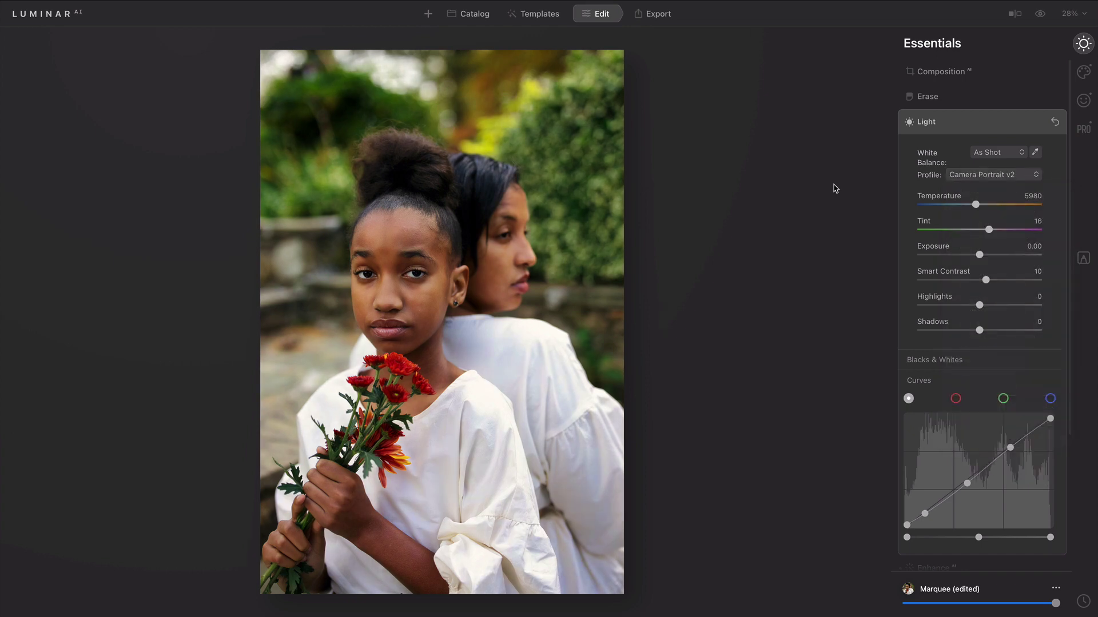